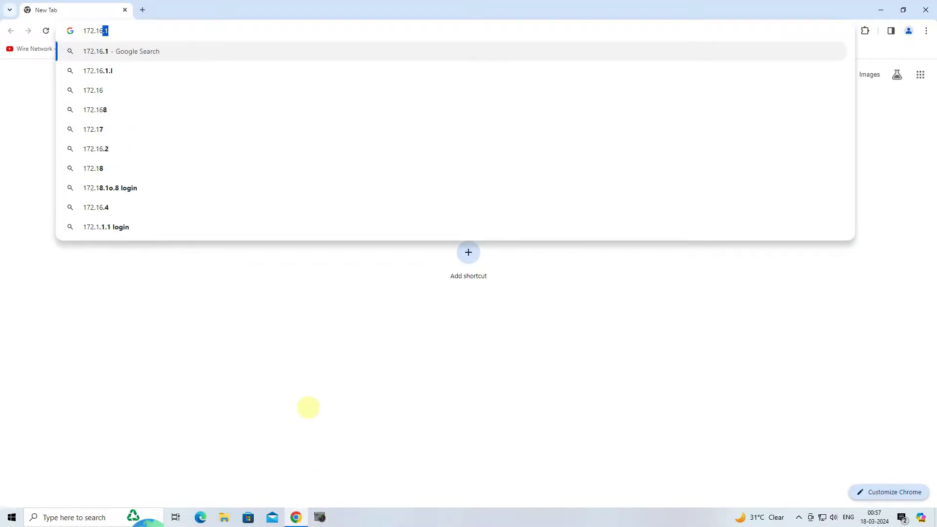
type("1.1")
Step: Log in to the ER605 at 172.16.1.1 as admin and select WAN IP 103.158.44.214
key("Return")
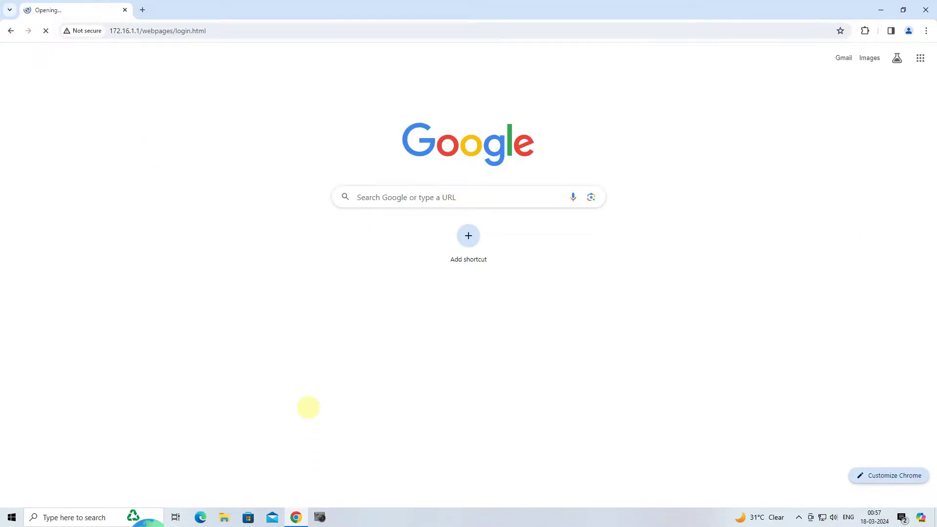
left_click(345, 259)
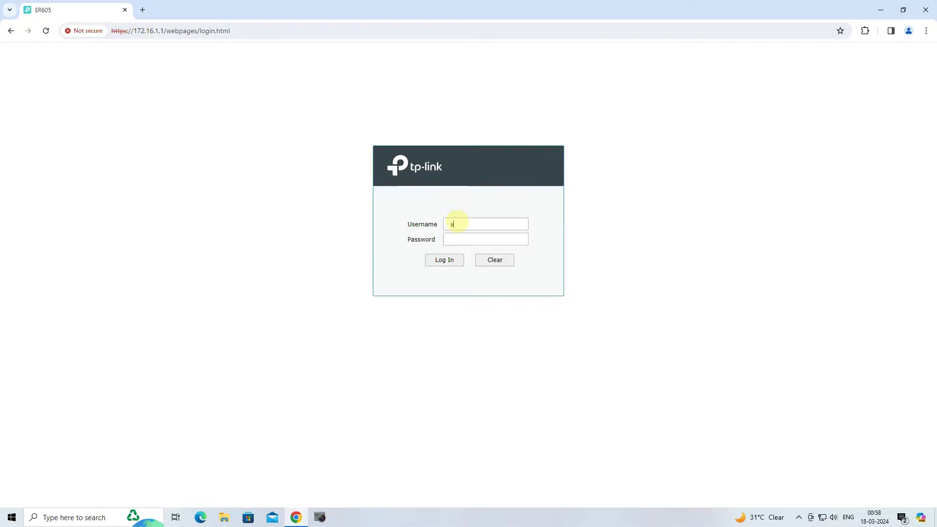
type("admi")
type("1")
key("Return")
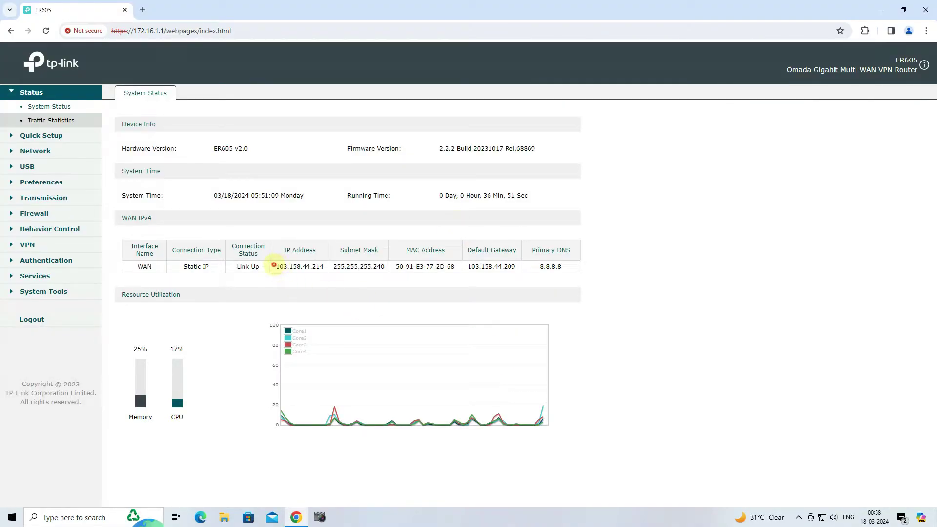
left_click_drag(274, 266, 323, 267)
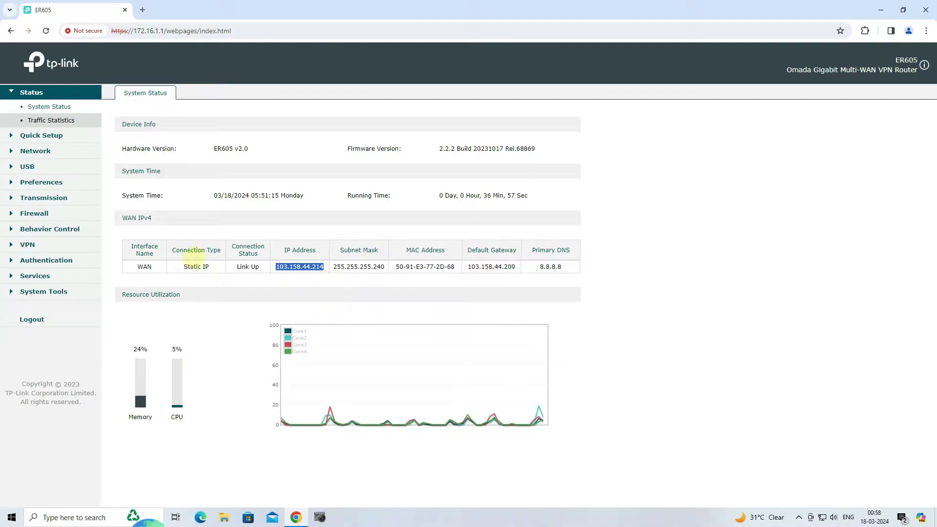
left_click(55, 243)
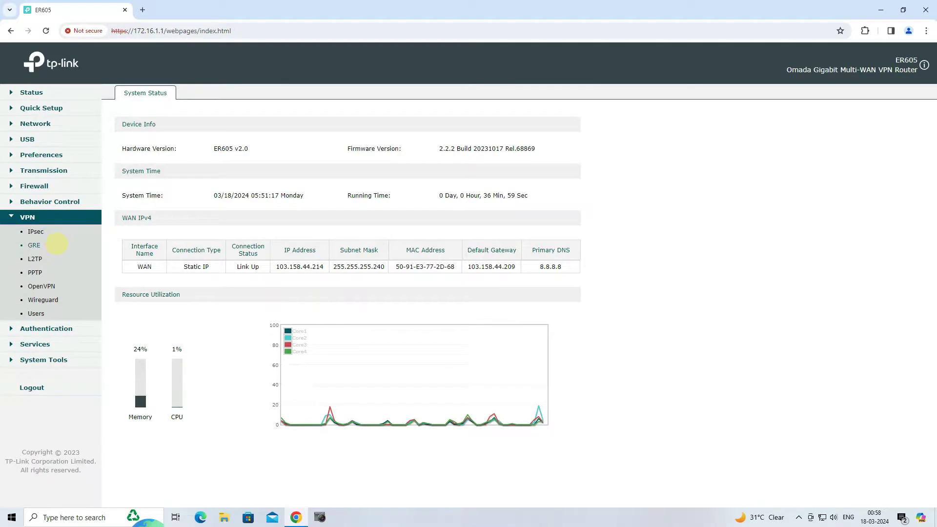
Step: Add WireGuard interface 'WireGuard' with MTU 1420, listen port 51820 and local IP 10.110.1.1
left_click(43, 299)
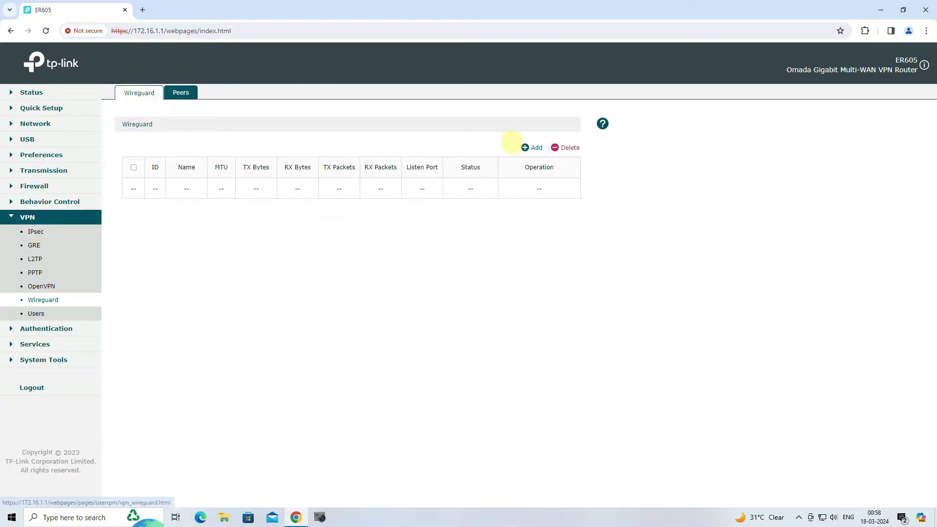
left_click(533, 146)
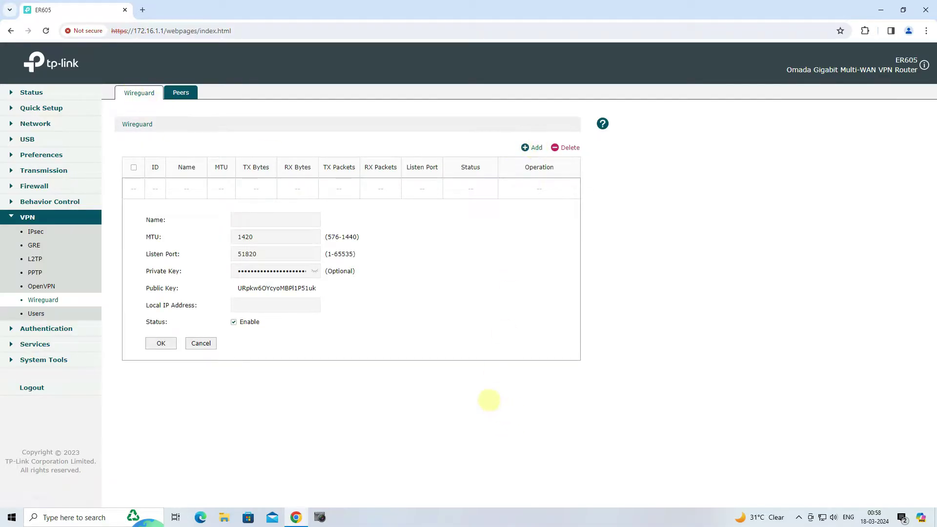
left_click(238, 219)
type("WireGuard")
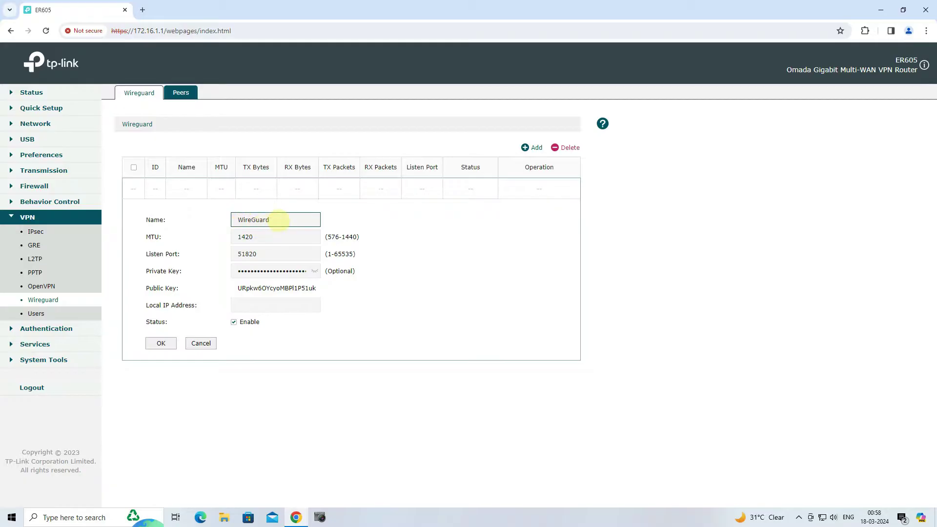
left_click_drag(274, 220, 242, 219)
mouse_move(275, 237)
key("Tab")
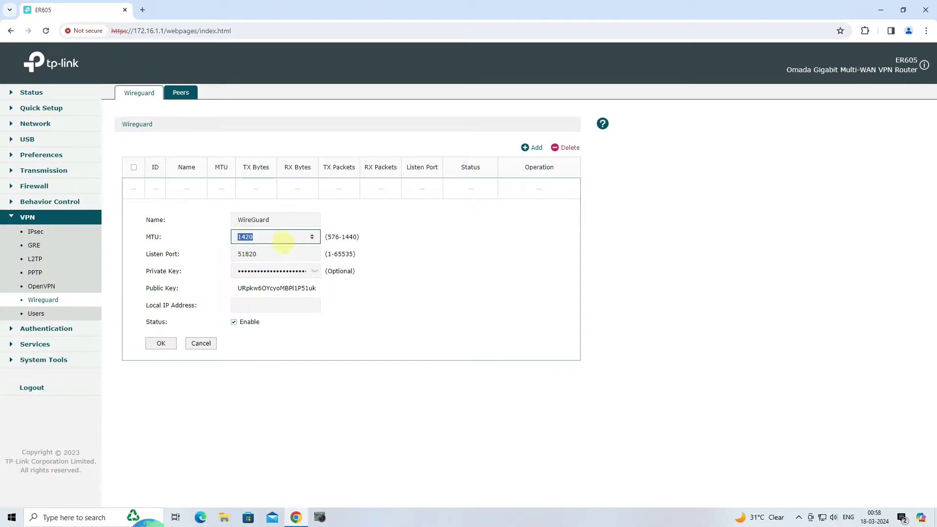
left_click_drag(281, 253, 237, 253)
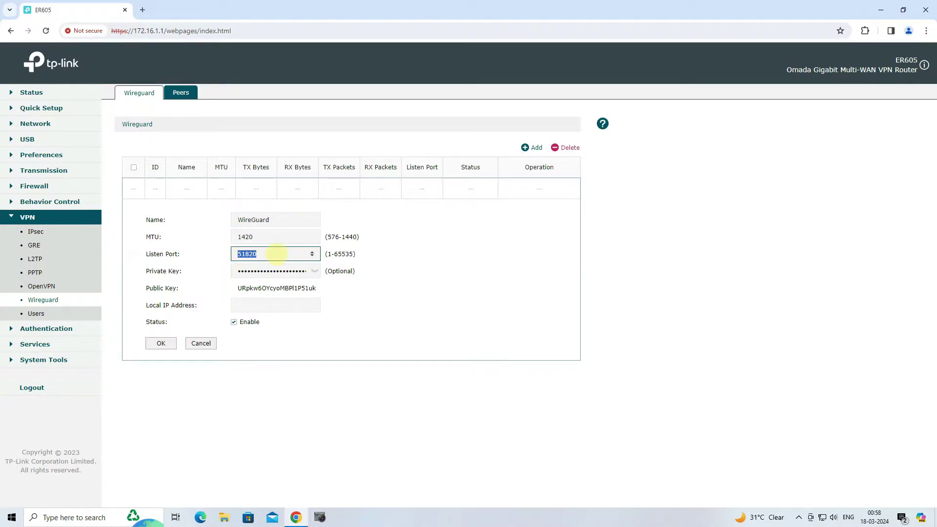
left_click(265, 304)
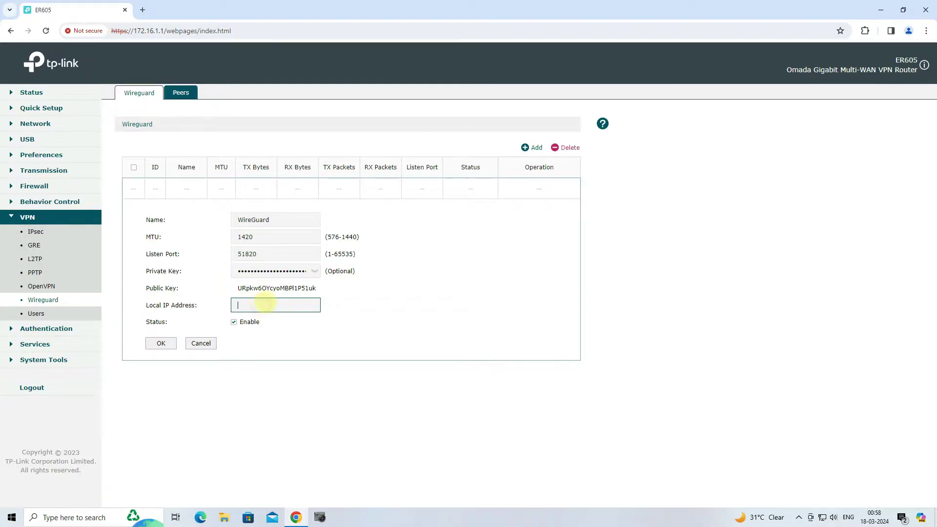
type("10")
type(".110.1.1")
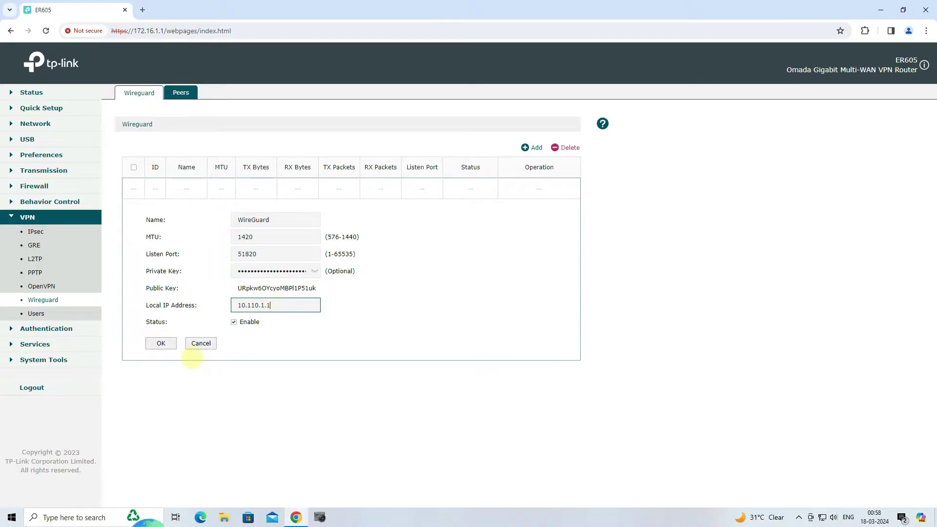
left_click(160, 343)
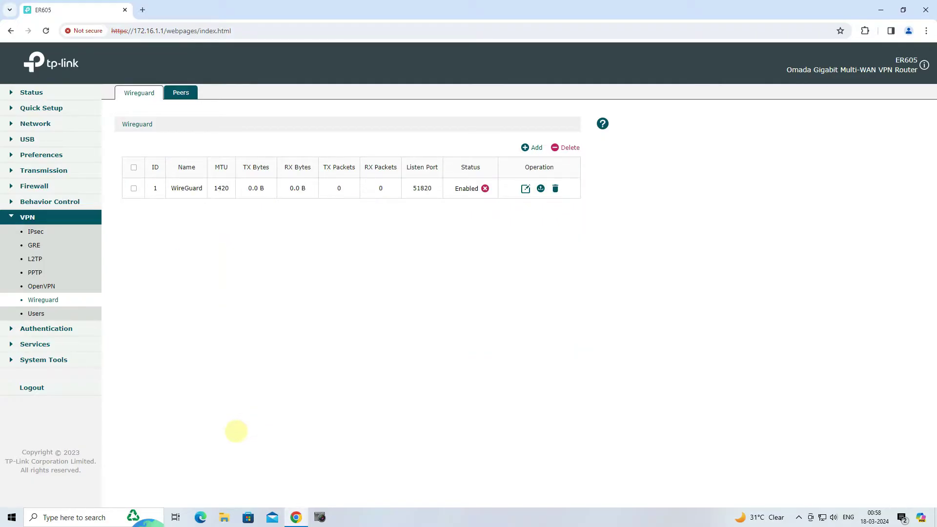
Step: Start a new peer on the Peers page and assign it the WireGuard interface
left_click(181, 93)
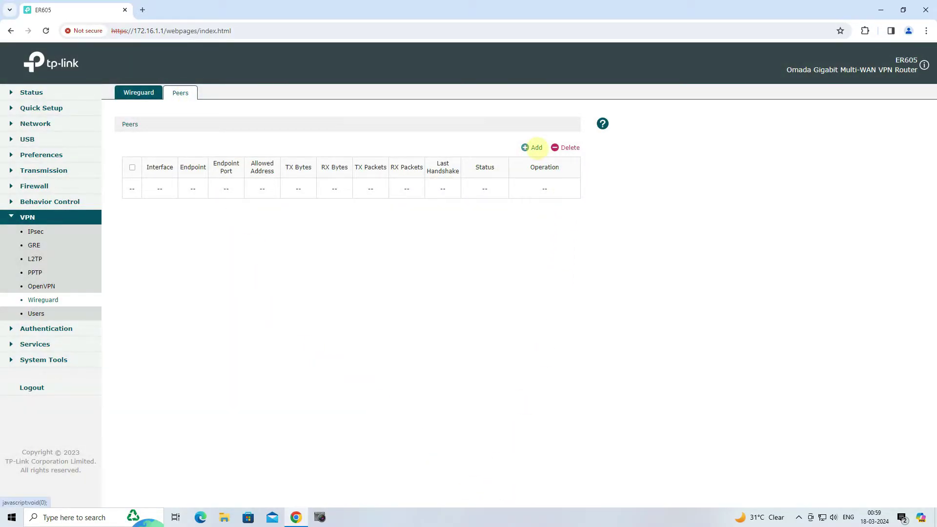
left_click(536, 148)
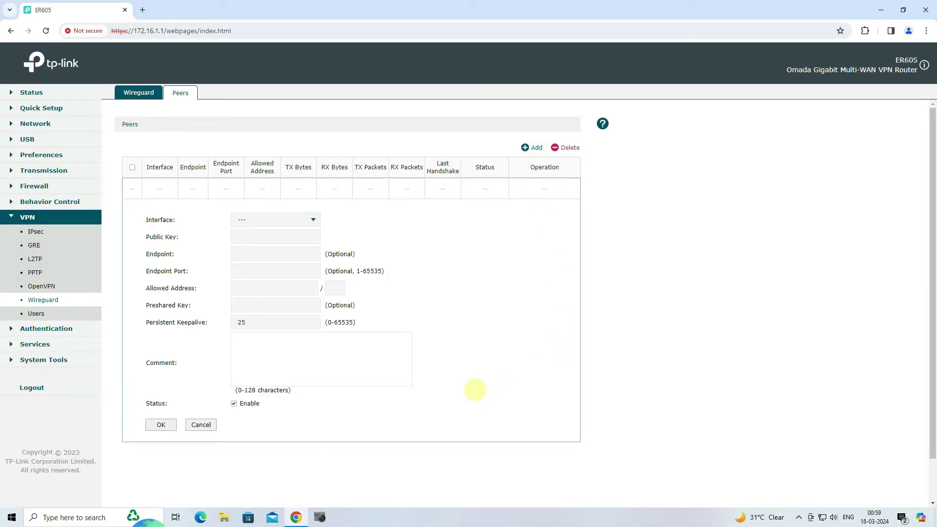
left_click(274, 221)
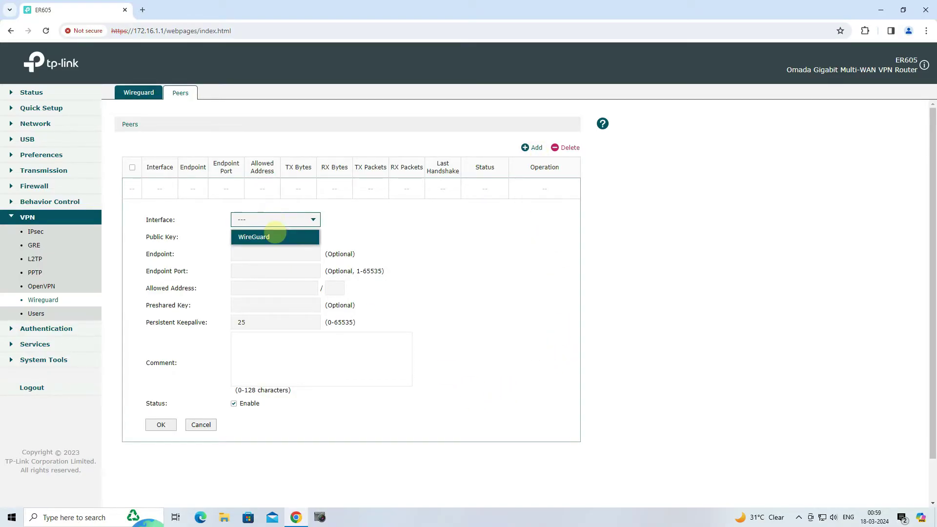
left_click(275, 234)
left_click(277, 235)
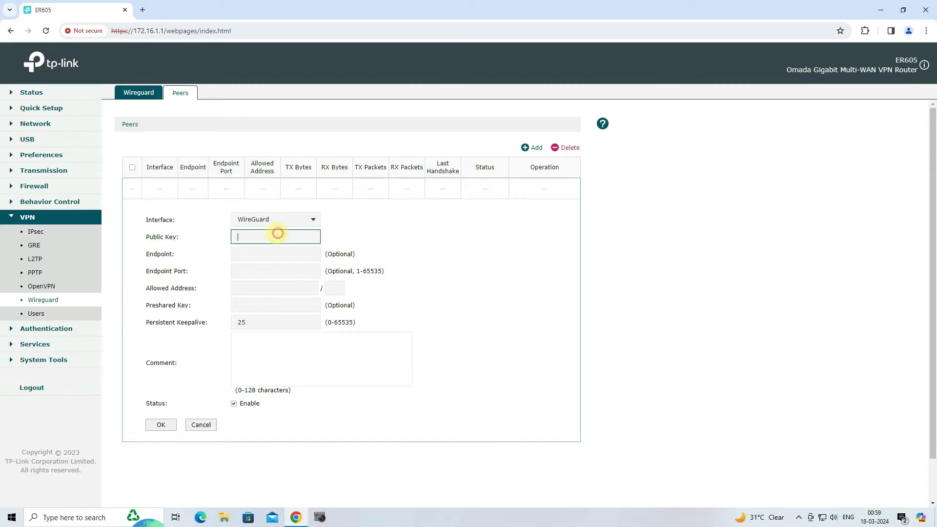
Step: Launch WireGuard for Windows from the desktop and enlarge its window
left_click(880, 10)
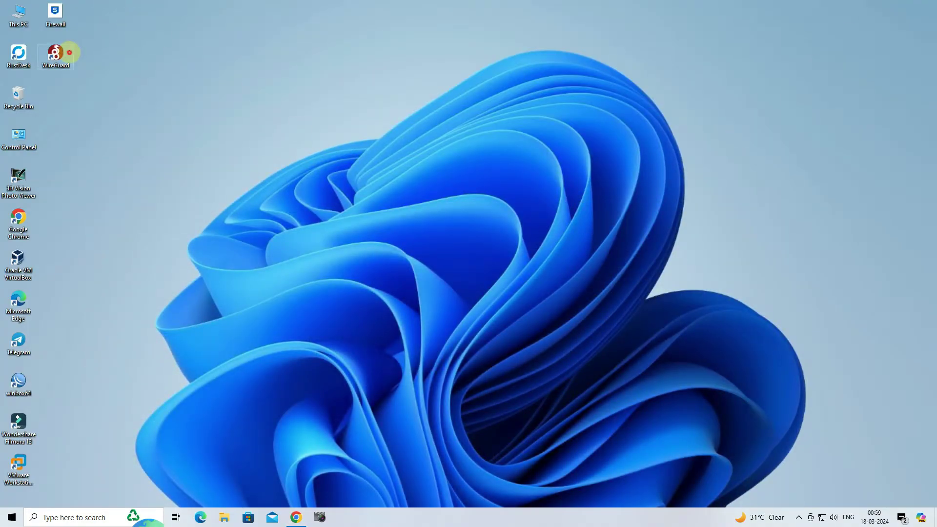
double_click(69, 52)
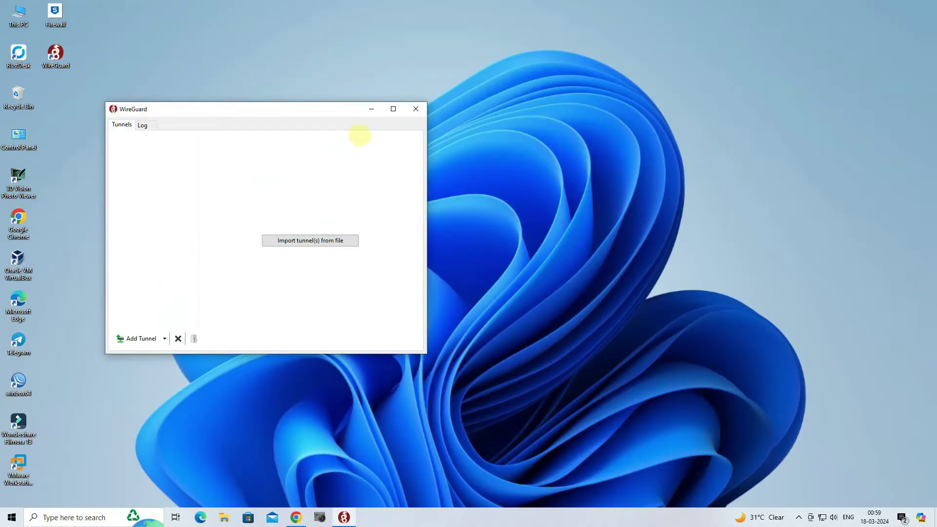
left_click_drag(334, 109, 459, 97)
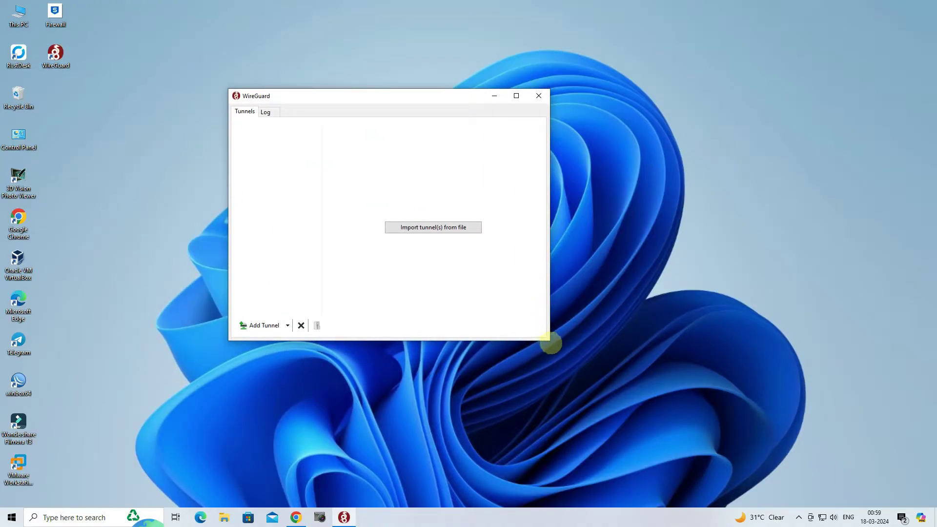
left_click_drag(548, 338, 706, 431)
left_click_drag(506, 101, 487, 75)
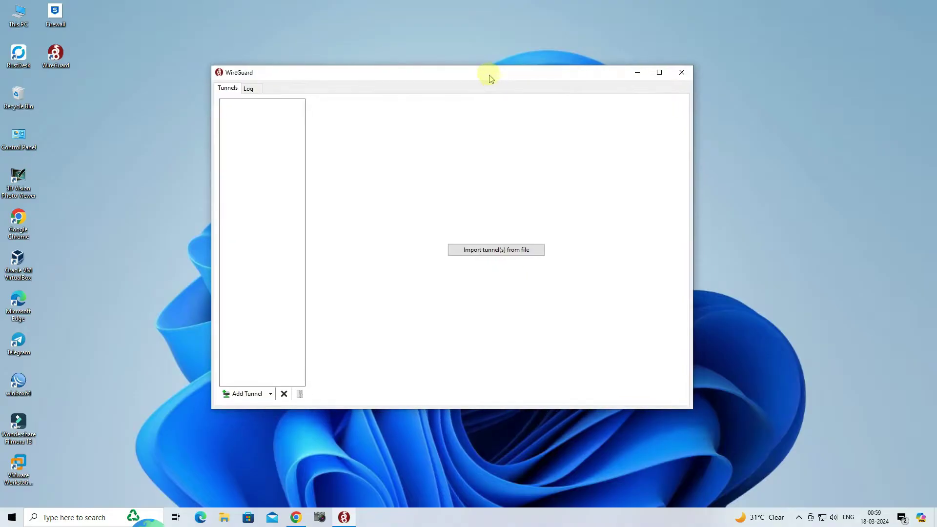
Step: Add an empty tunnel and select its generated public key
left_click(270, 392)
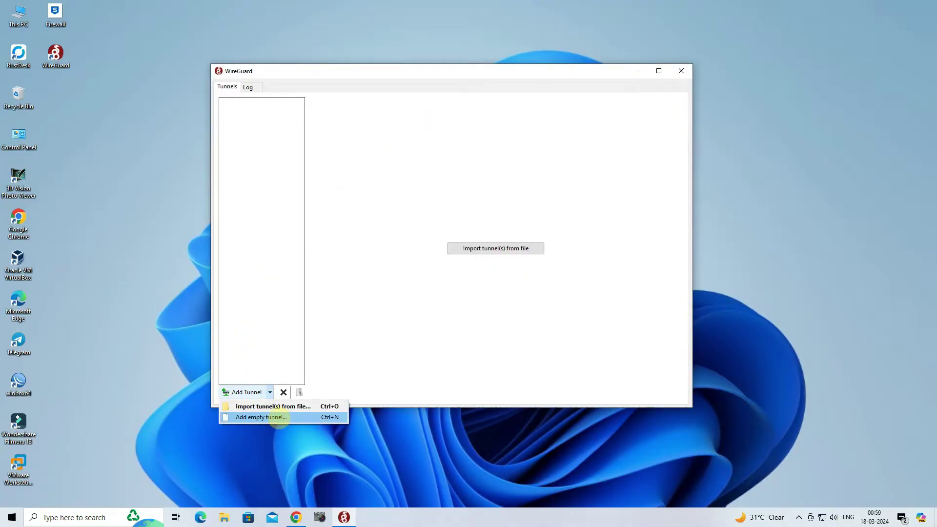
left_click(280, 418)
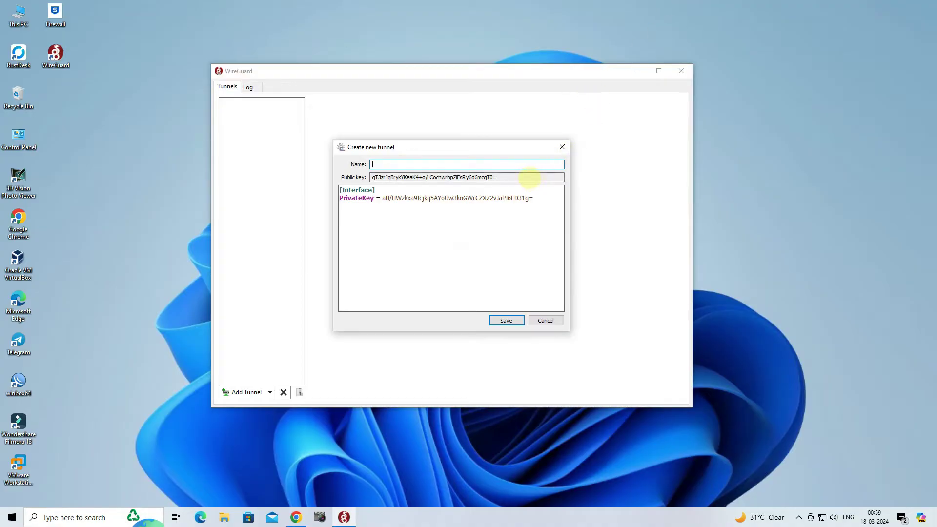
left_click_drag(549, 177, 369, 177)
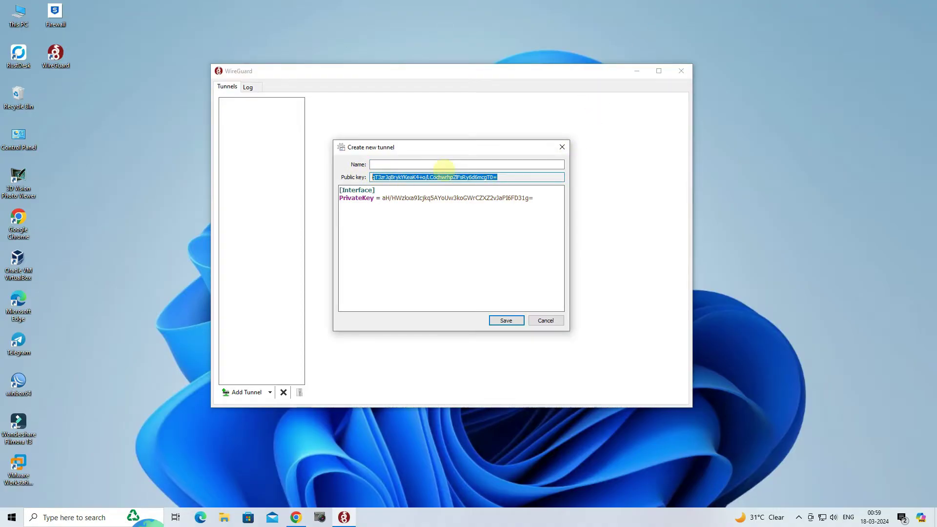
left_click(319, 517)
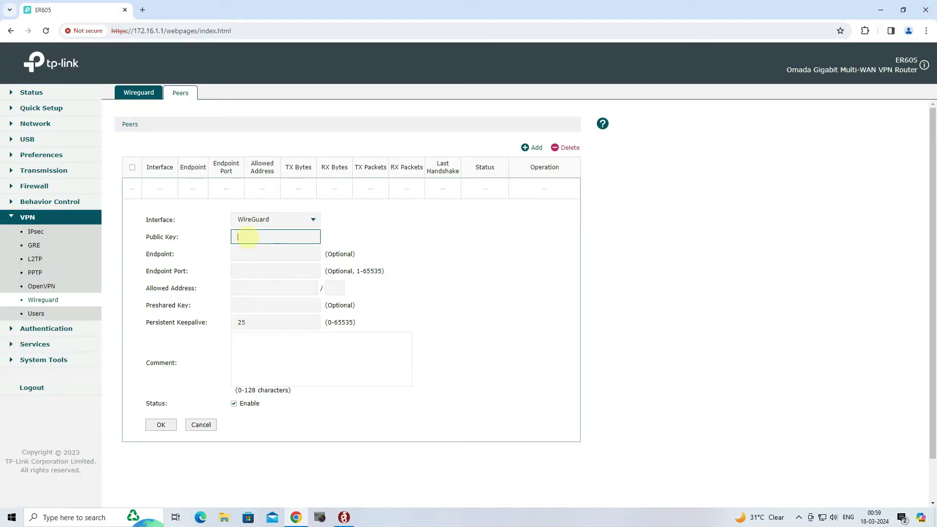
key("ctrl+v")
left_click(248, 253)
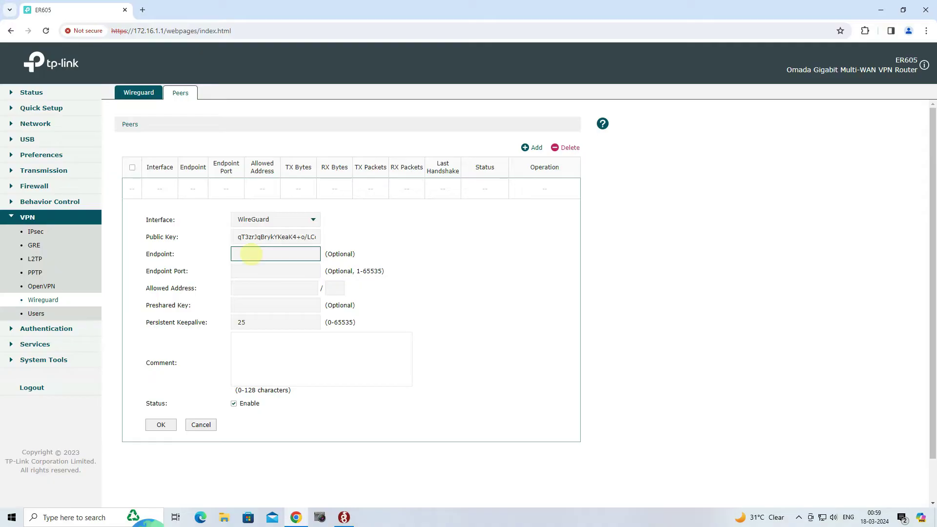
type("103.158.44.214")
left_click(260, 271)
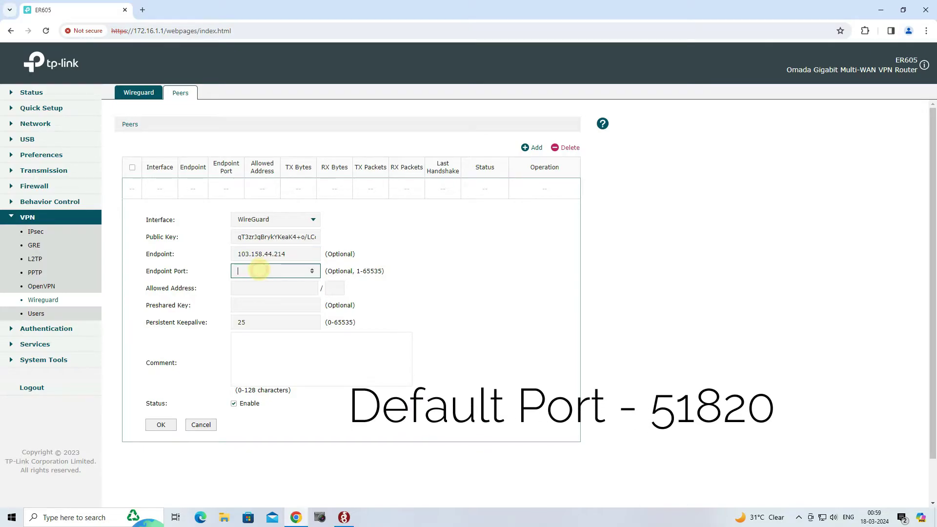
type("51")
type("820")
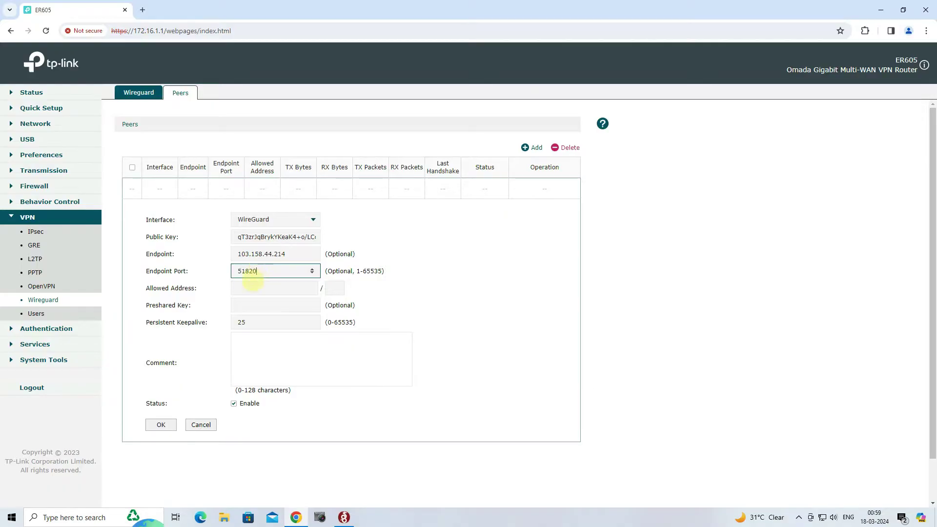
left_click(251, 289)
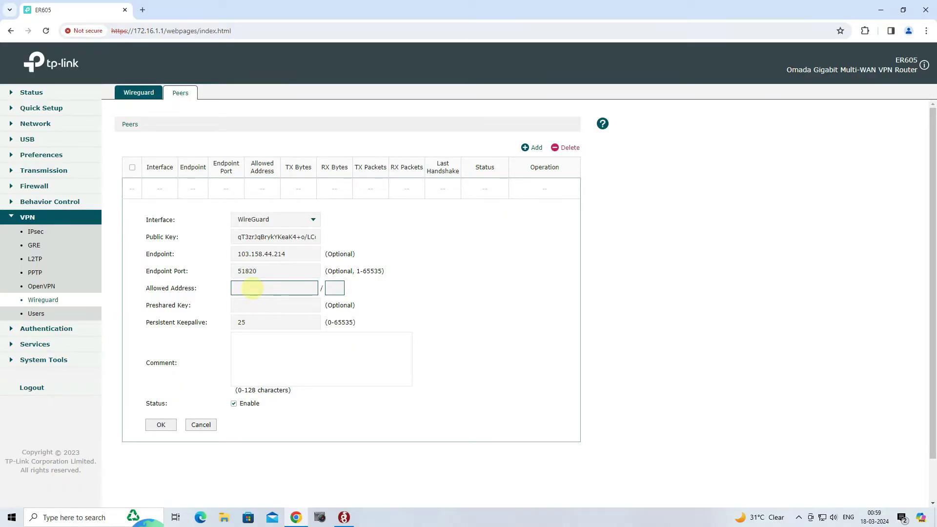
type("10.110.")
type("1.0")
key("Tab")
type("24")
left_click(269, 354)
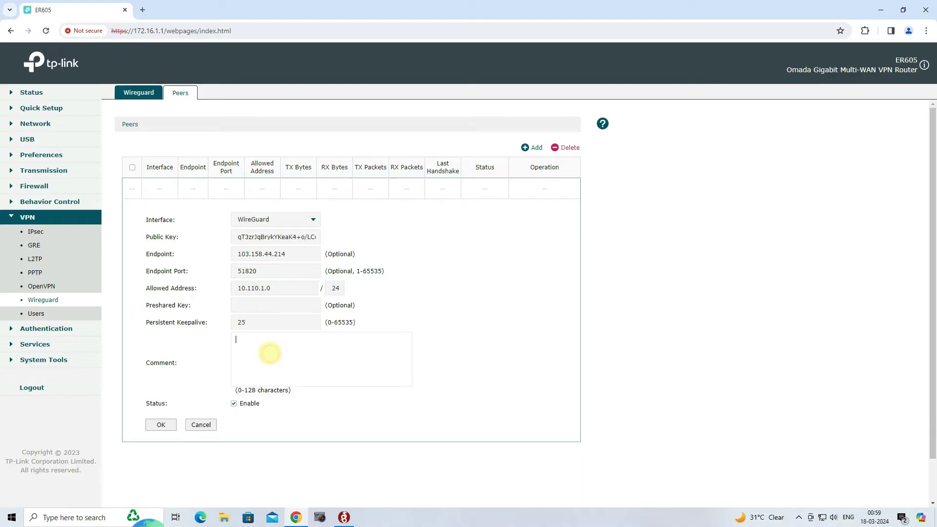
type("y WG T")
type("unnel")
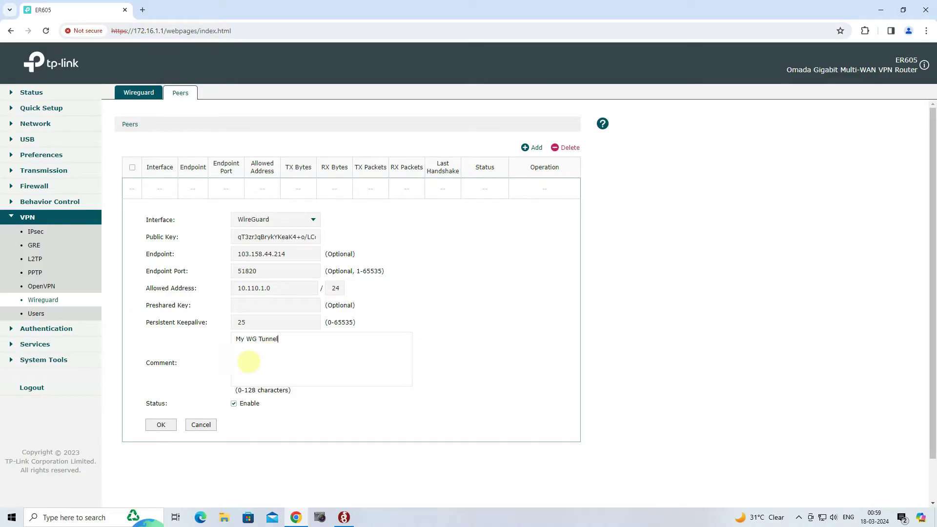
left_click(162, 425)
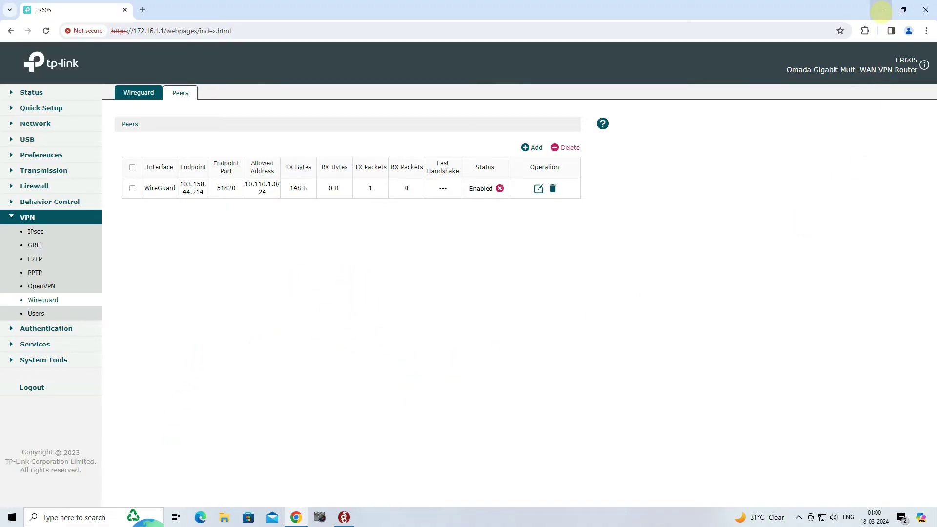
left_click(881, 10)
Step: Add 'Address = 10.110.1.2/24', 'DNS = 8.8.8.8', '[Peer]' and 'PublicKey =' to the config
left_click(546, 200)
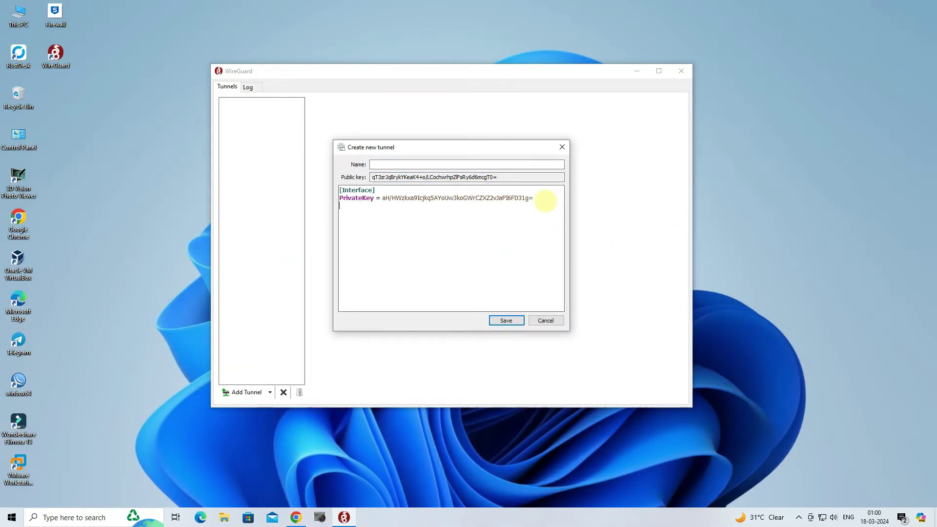
type("addr")
type("ess = ")
type("10.")
type("110.1.")
type("2")
type("/24")
type("= ")
type("8.8.8.8")
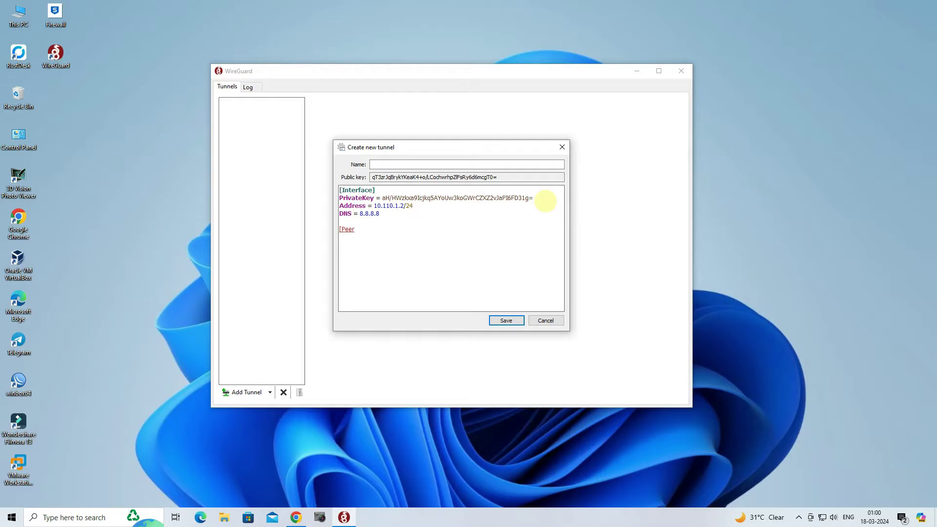
type("]")
key("BackSpace")
type("cKey")
type(" =")
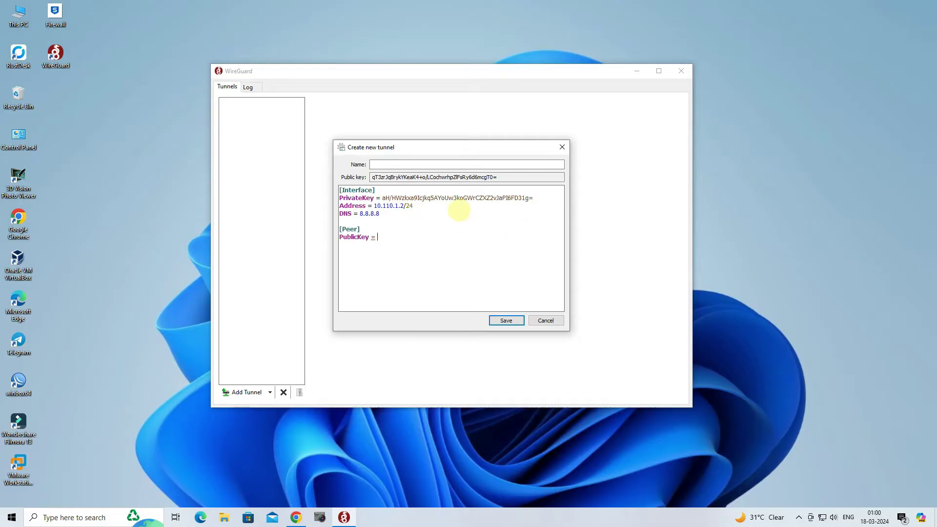
Step: Export the router's WireGuard public key to WireGuard.txt and copy its contents
left_click(296, 517)
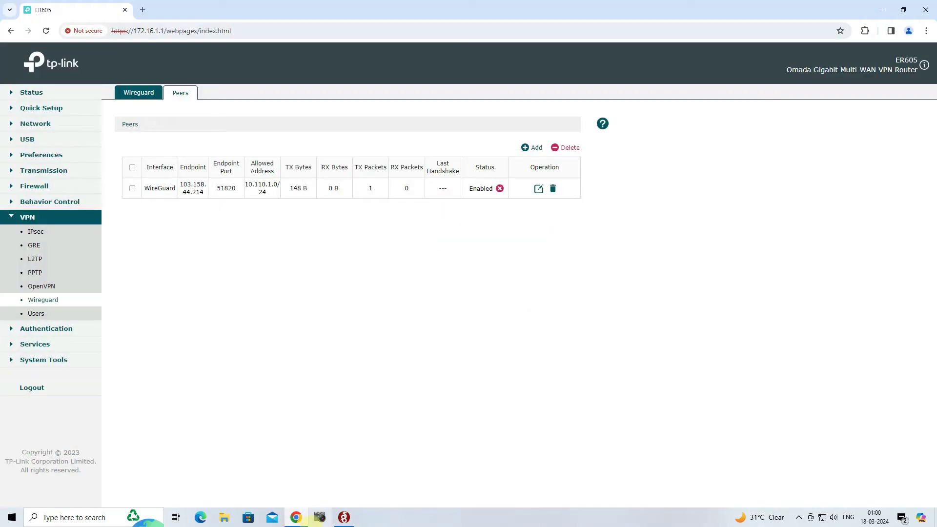
left_click(140, 93)
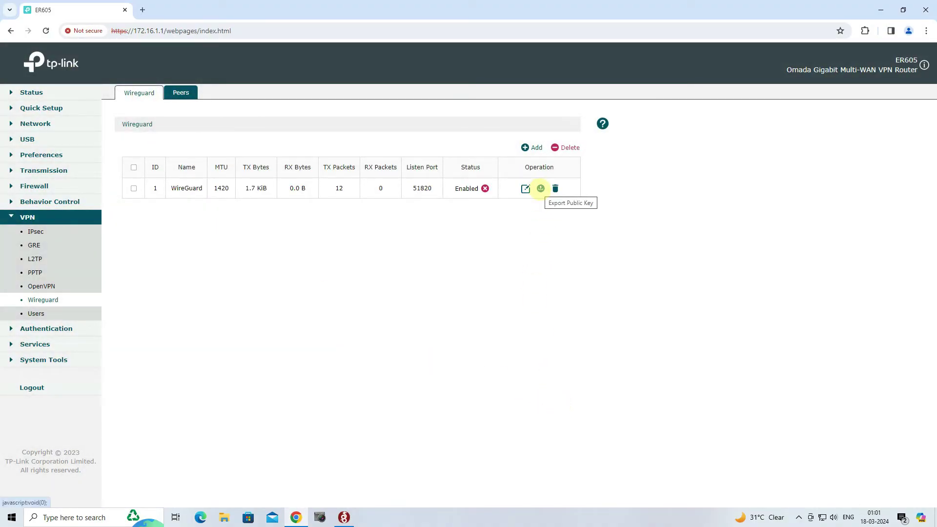
left_click(541, 188)
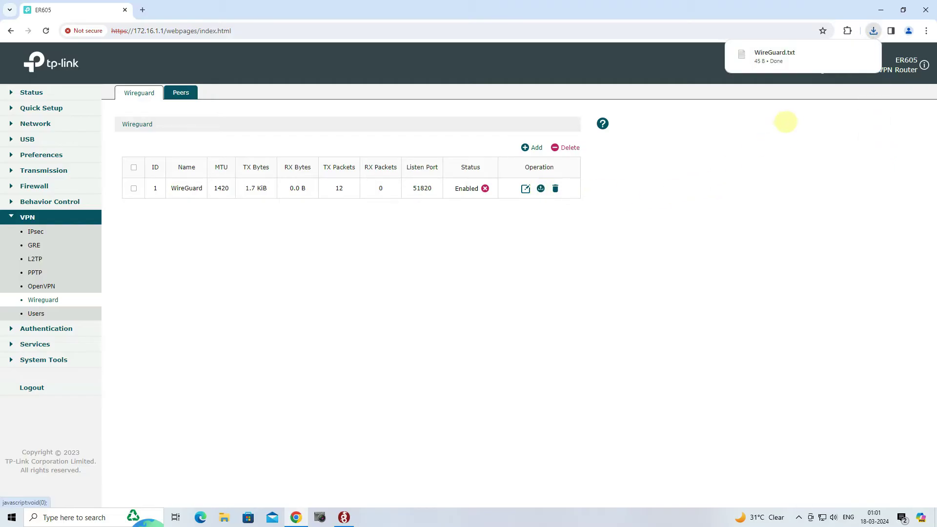
left_click(836, 53)
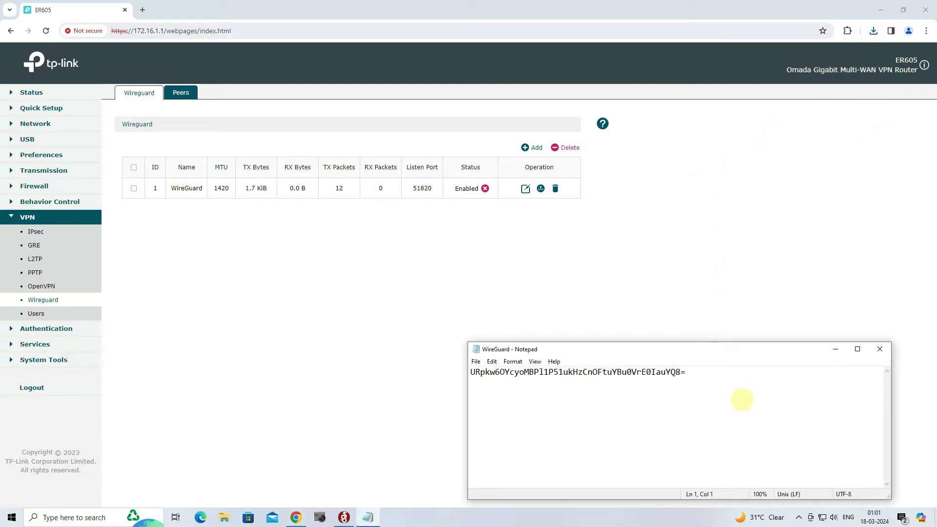
key("ctrl+a")
key("ctrl+c")
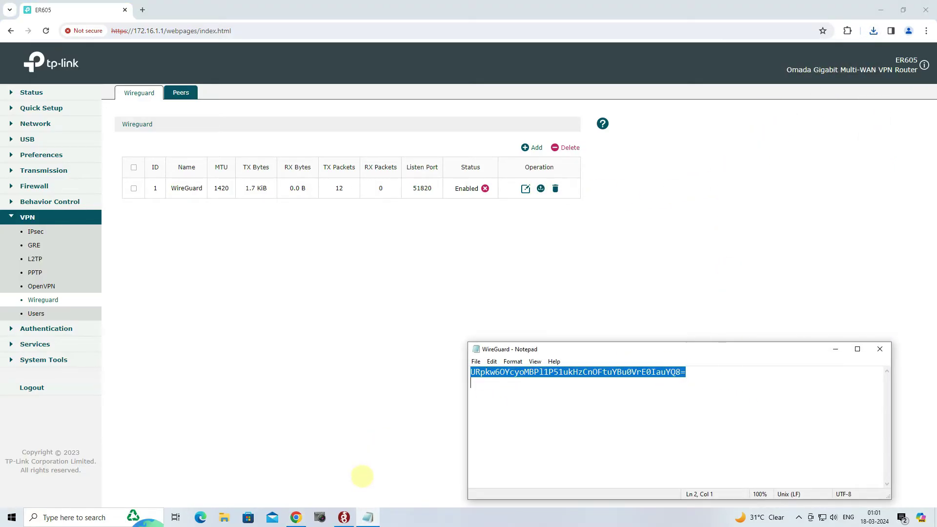
left_click(343, 517)
left_click(388, 241)
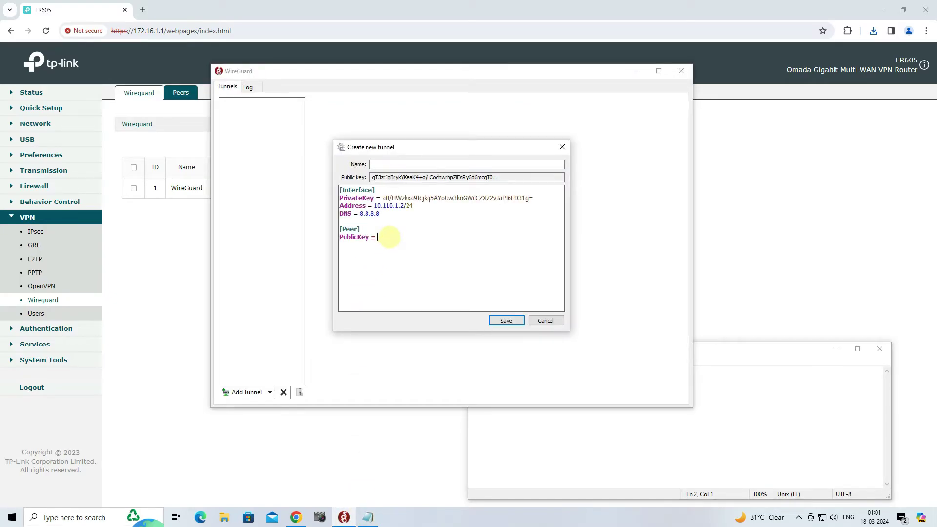
Step: Paste the router's public key, add AllowedIPs 0.0.0.0/0 and Endpoint 103.158.44.214:51820, then try saving
key("ctrl+v")
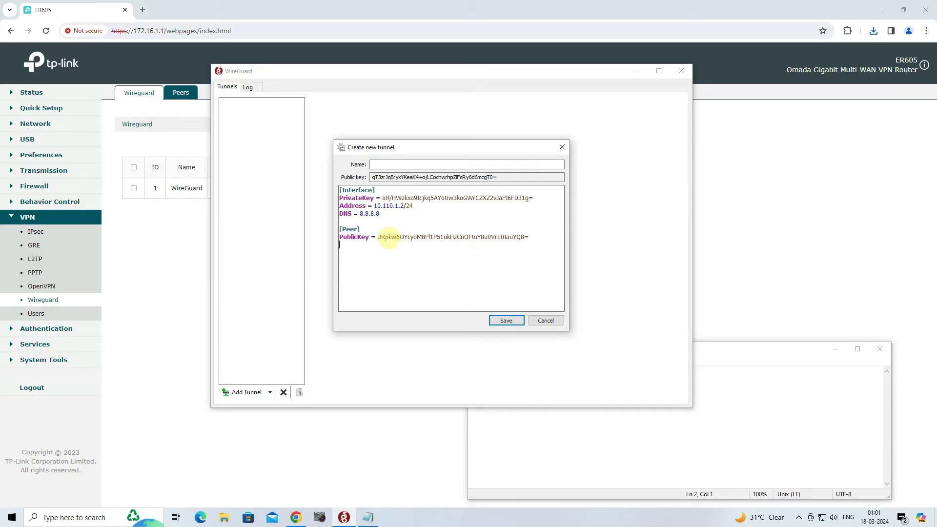
type("llowedIPs")
type(" =")
type(" 0.0")
type(".0.")
type("0/0 ")
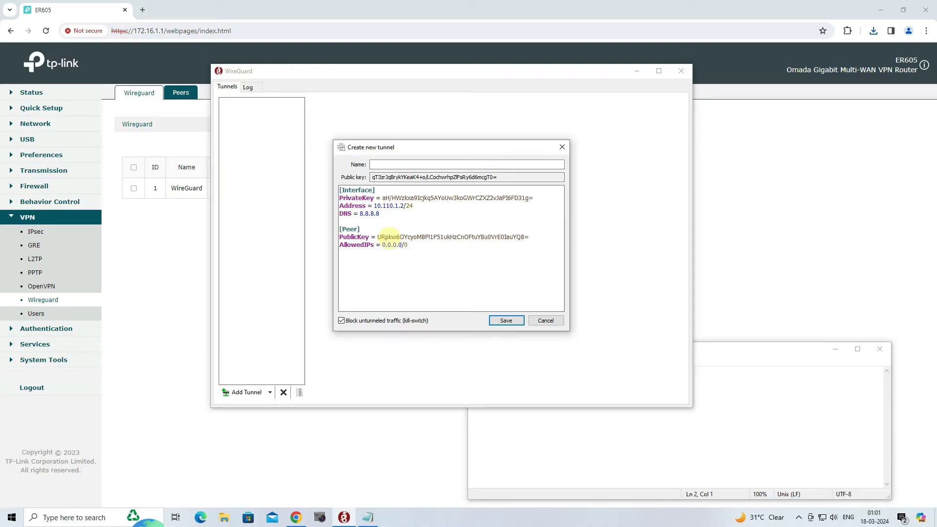
type("Endp")
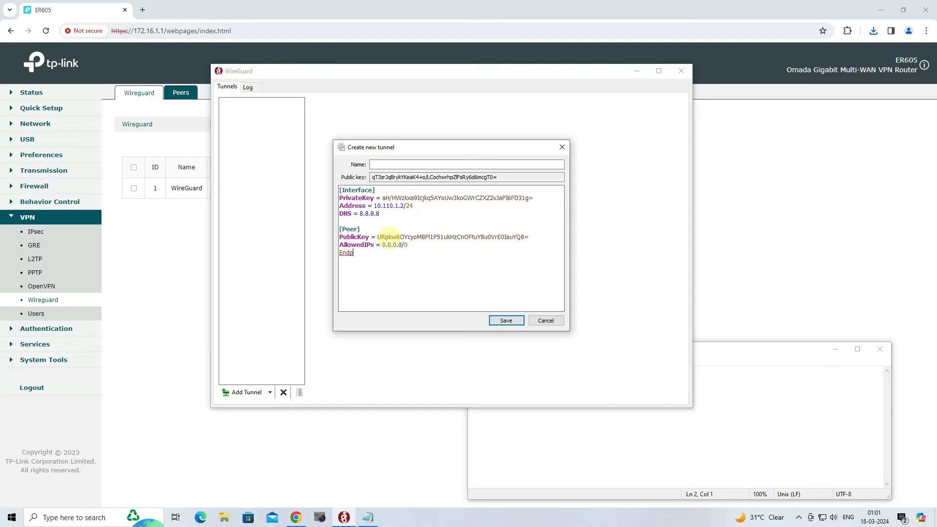
type("oint = 103.15")
type("8.44.214:")
type("51")
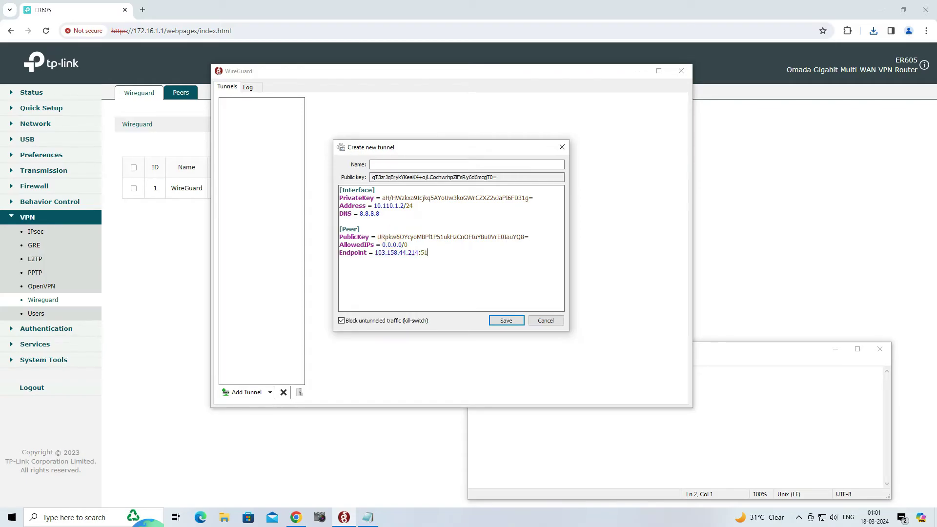
type("820")
left_click_drag(438, 252, 341, 189)
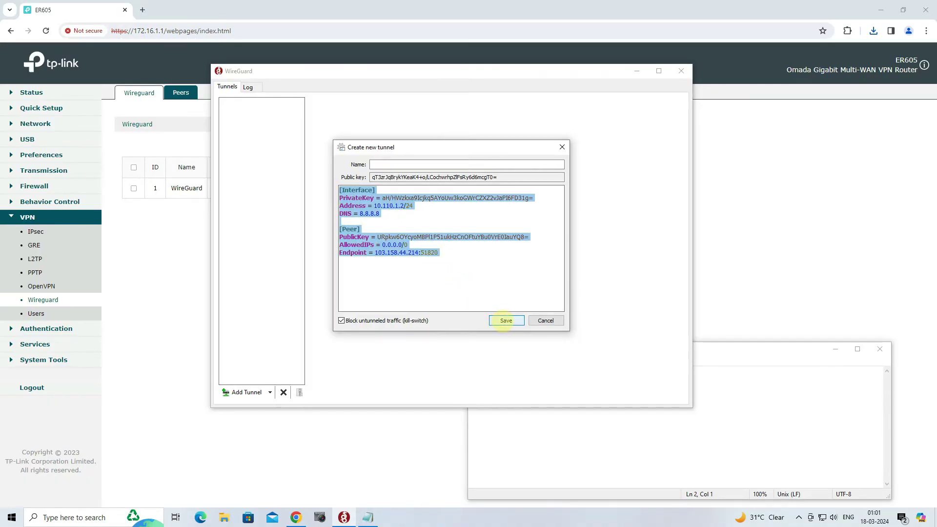
left_click(506, 321)
Step: Name the tunnel WG and save it
left_click(492, 293)
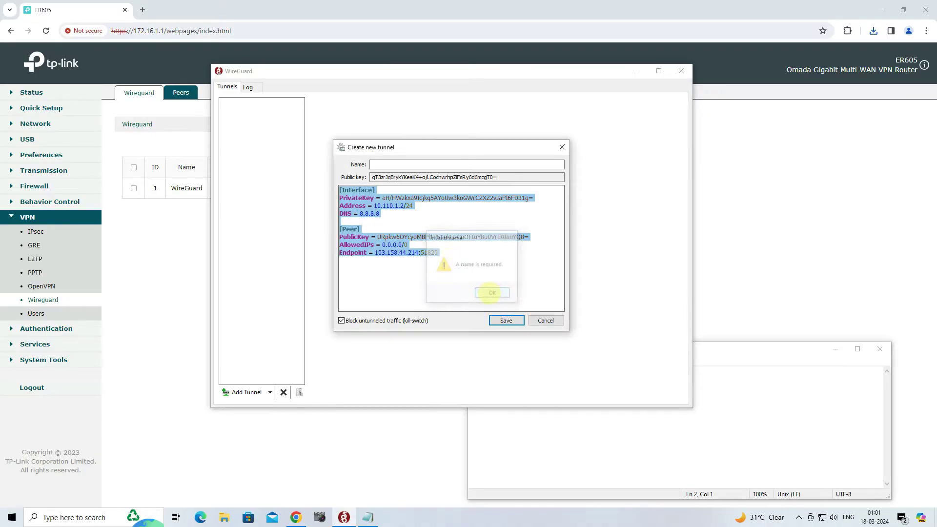
left_click(383, 163)
type("WG")
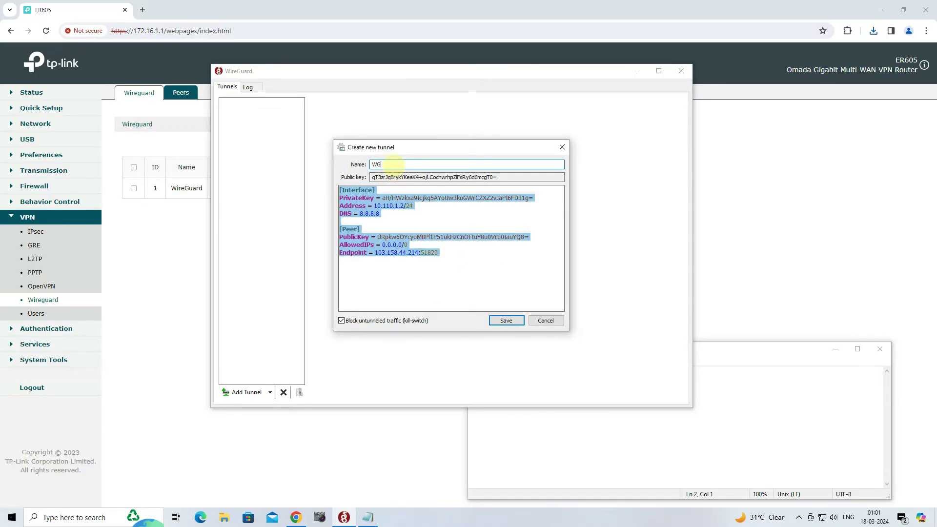
double_click(376, 164)
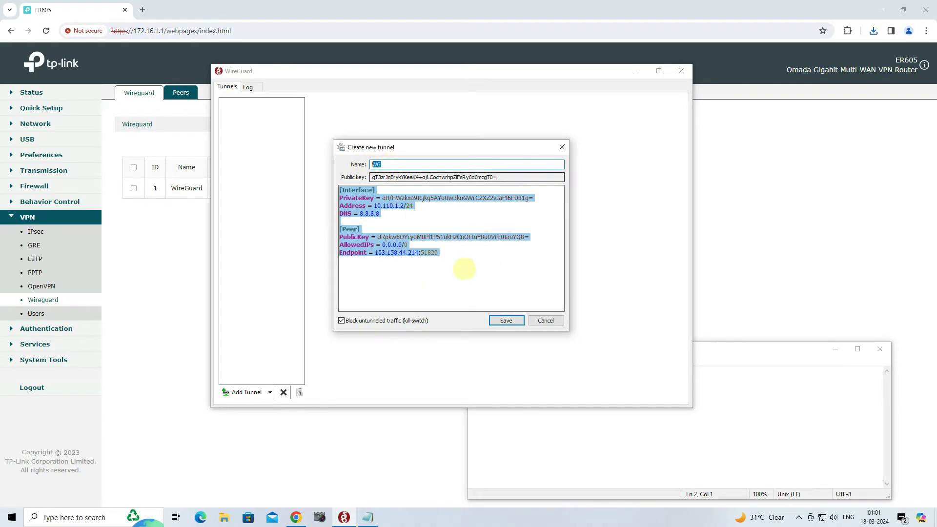
left_click(506, 320)
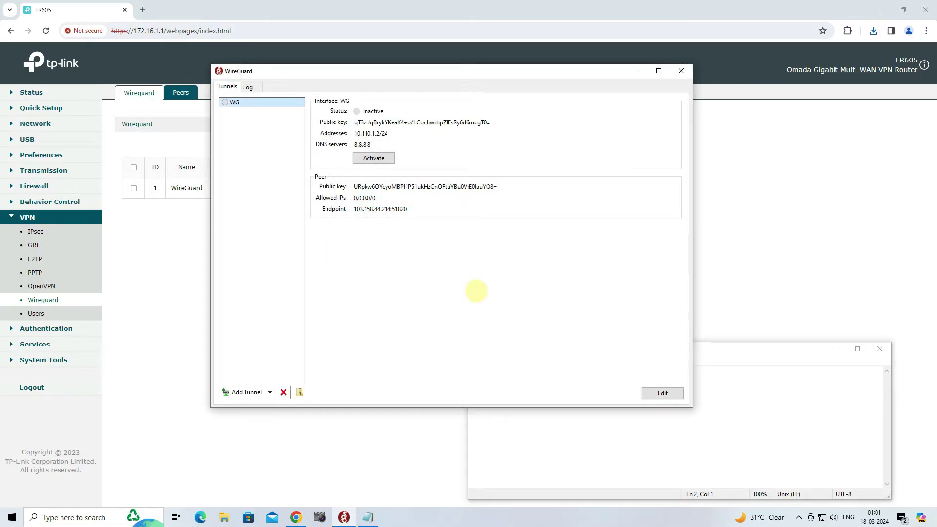
Step: Close Notepad and connect the PC to WIRE NETWORK 2
left_click(880, 9)
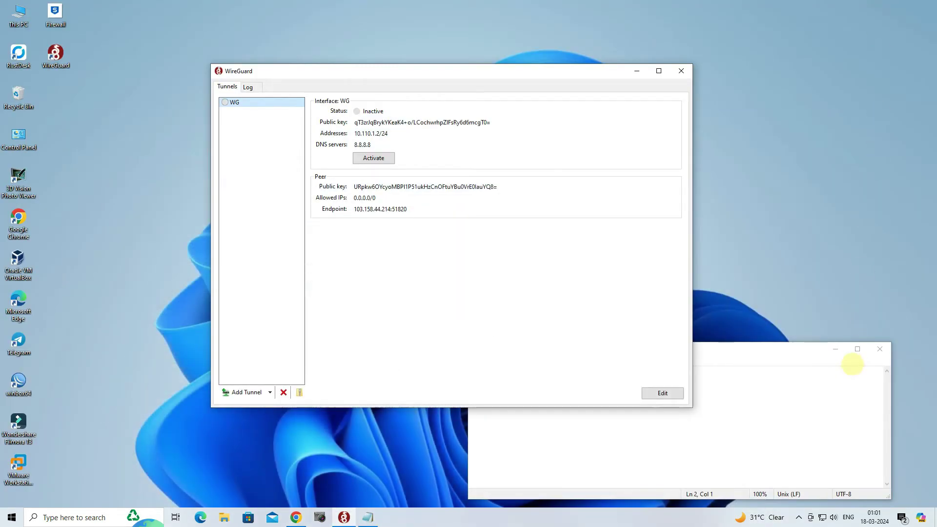
left_click(877, 351)
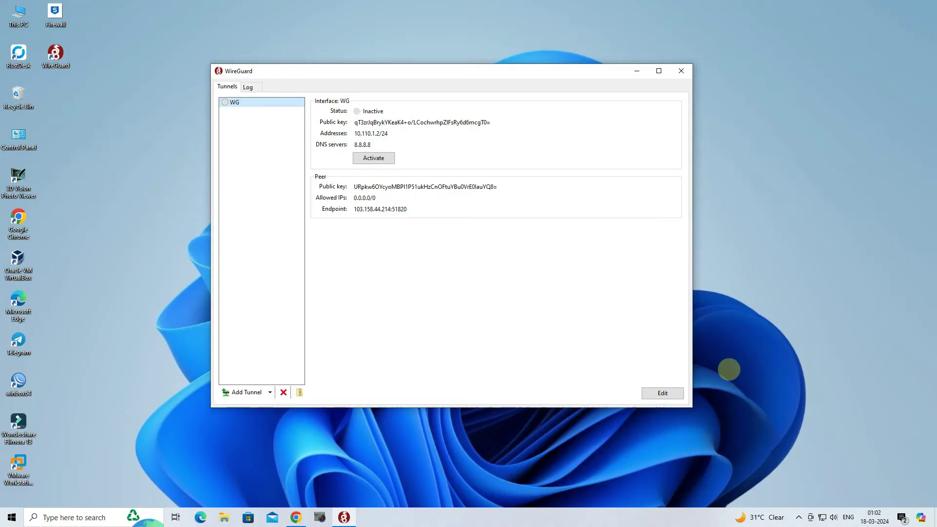
left_click(821, 517)
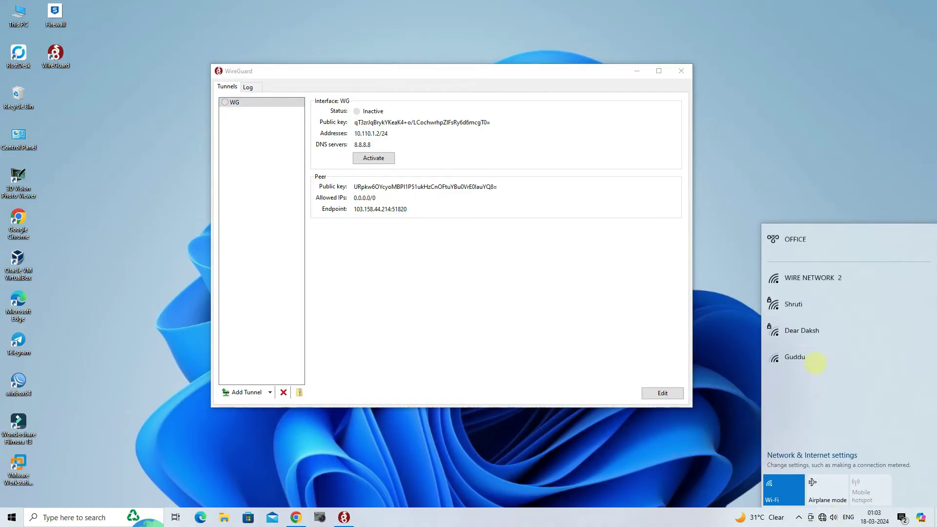
left_click(821, 280)
left_click(895, 346)
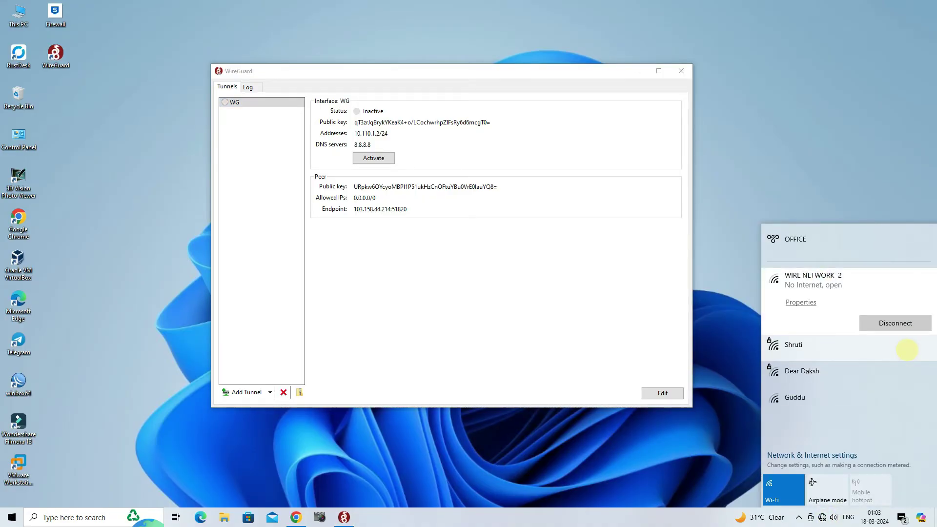
left_click(718, 305)
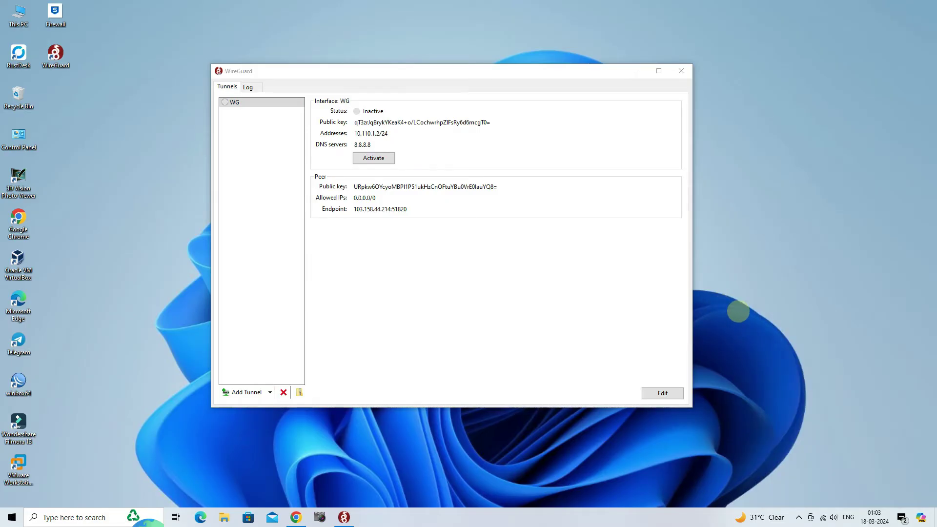
left_click(295, 517)
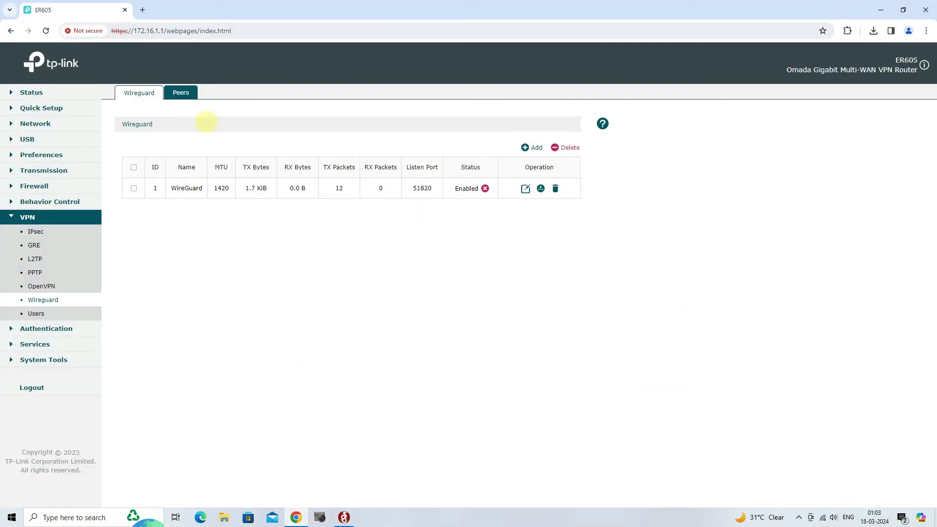
left_click(142, 9)
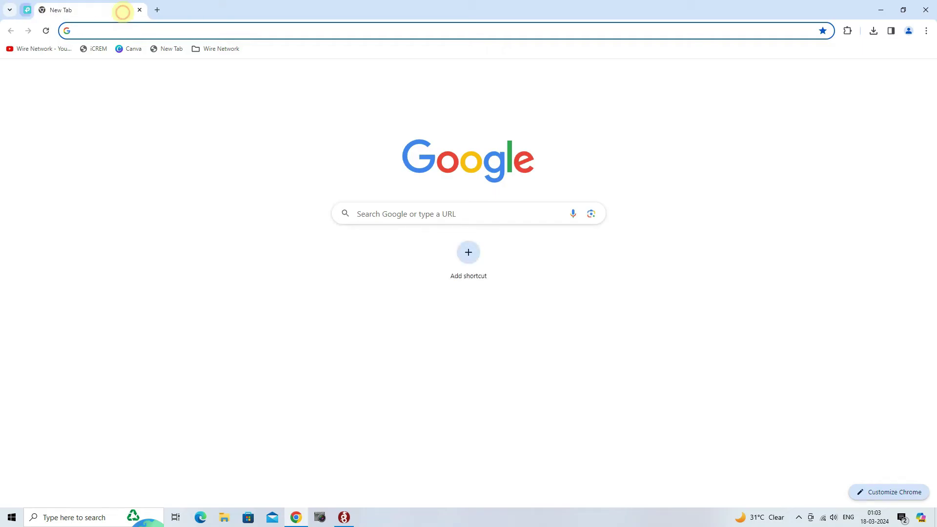
type("what is my ip")
key("Return")
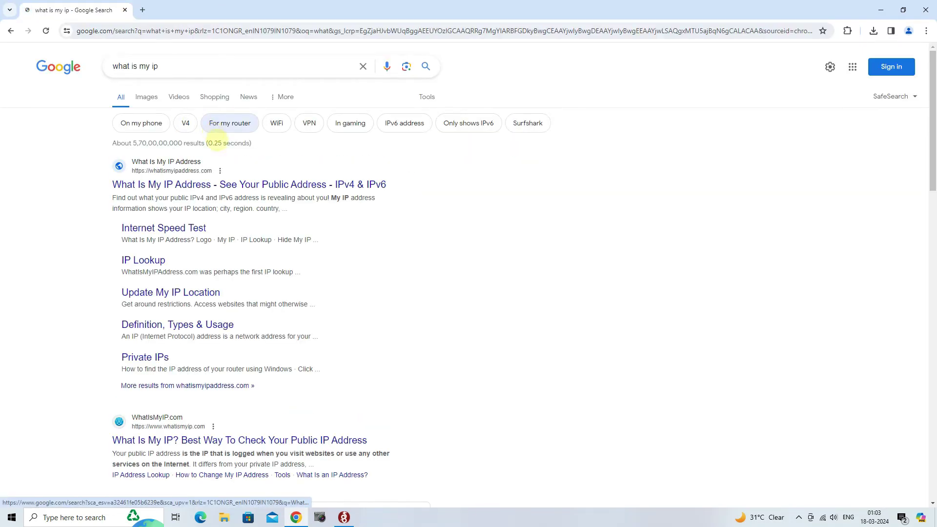
scroll(220, 147, "down", 3)
left_click_drag(326, 303, 155, 308)
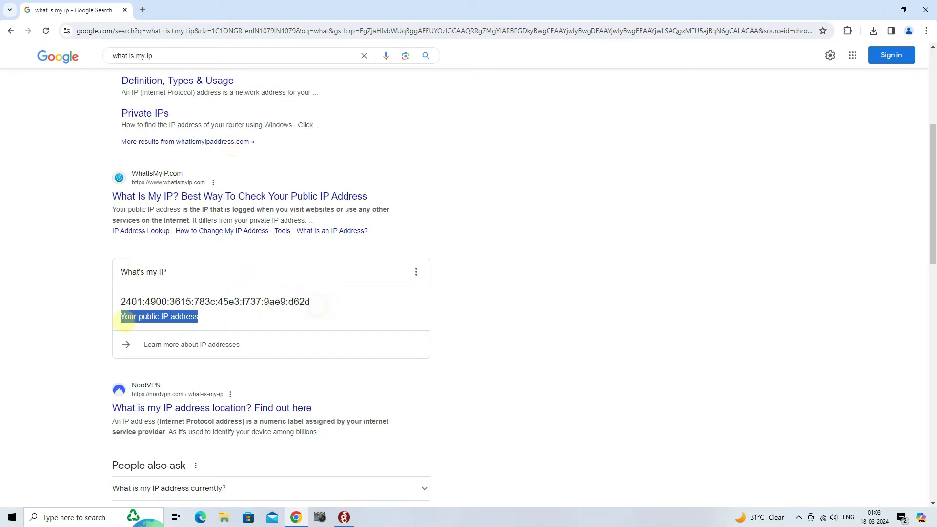
left_click(881, 10)
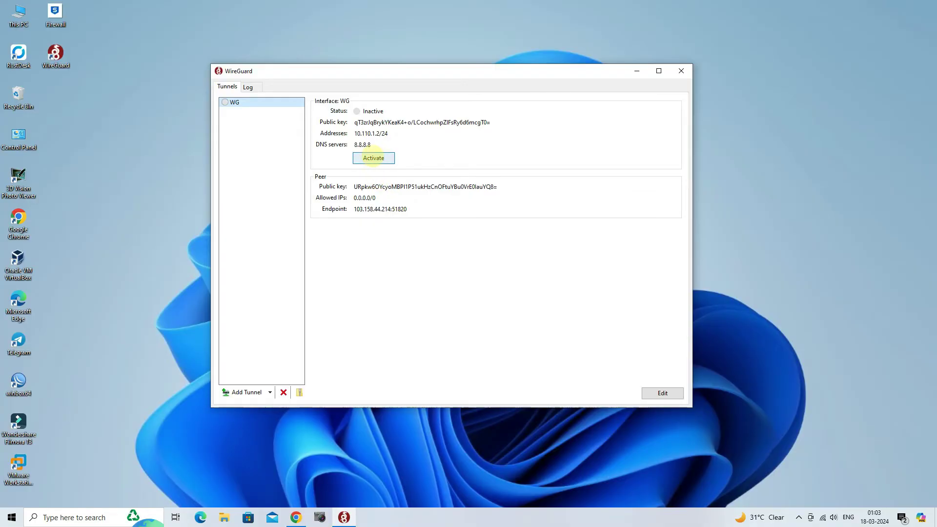
Step: Activate the WG tunnel in WireGuard, then return to the 'what is my ip' results
left_click(372, 158)
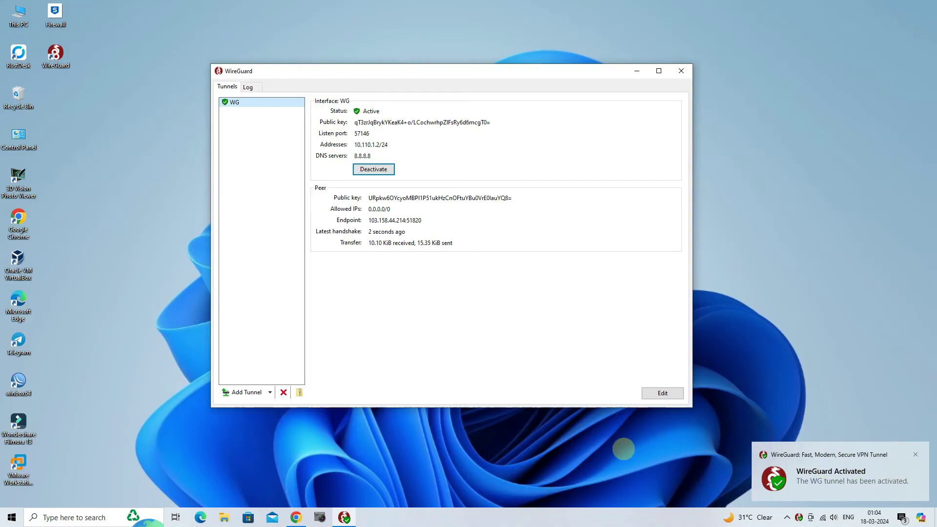
left_click(295, 517)
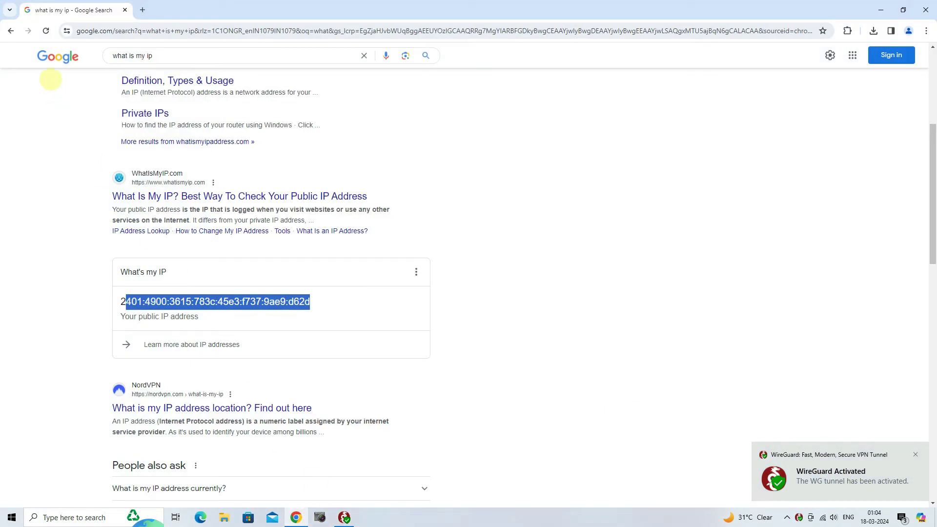
Step: Reload the 'what is my ip' results and confirm the public IP reads 103.158.44.214
left_click(45, 30)
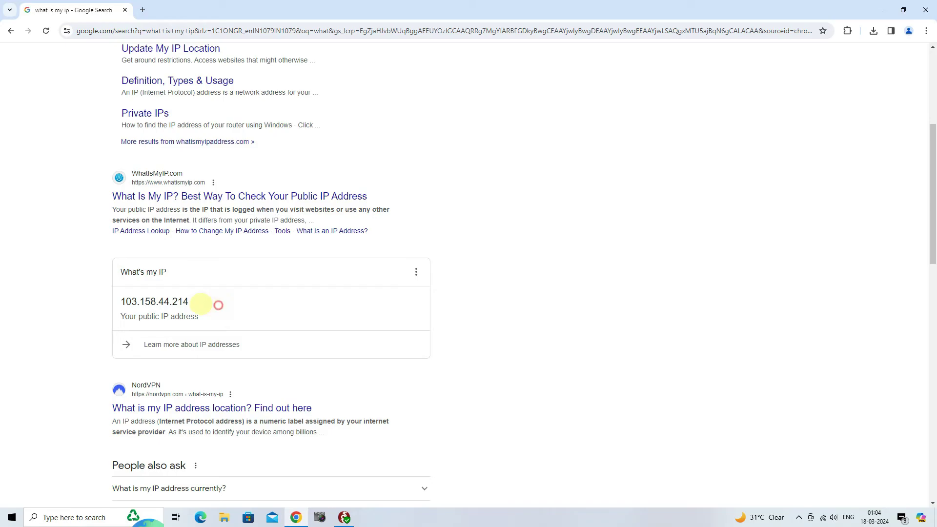
left_click_drag(209, 306, 102, 305)
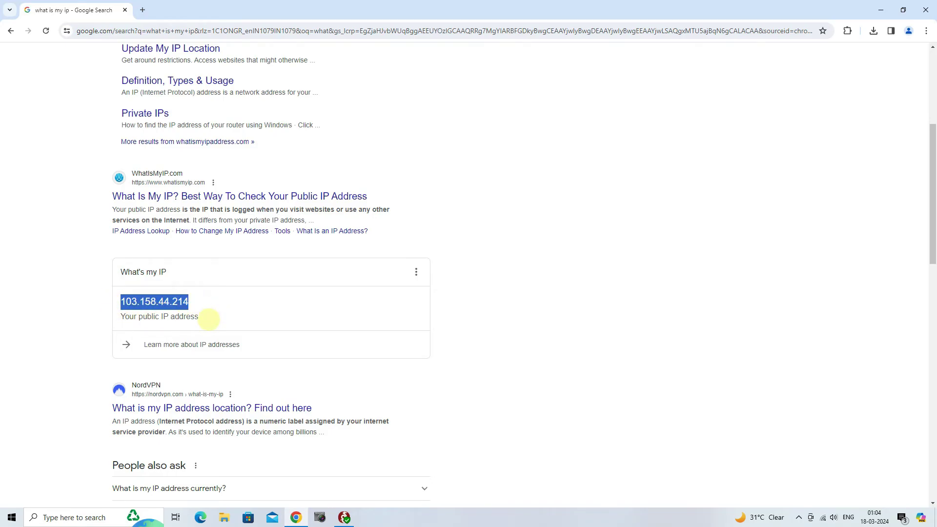
left_click(211, 314)
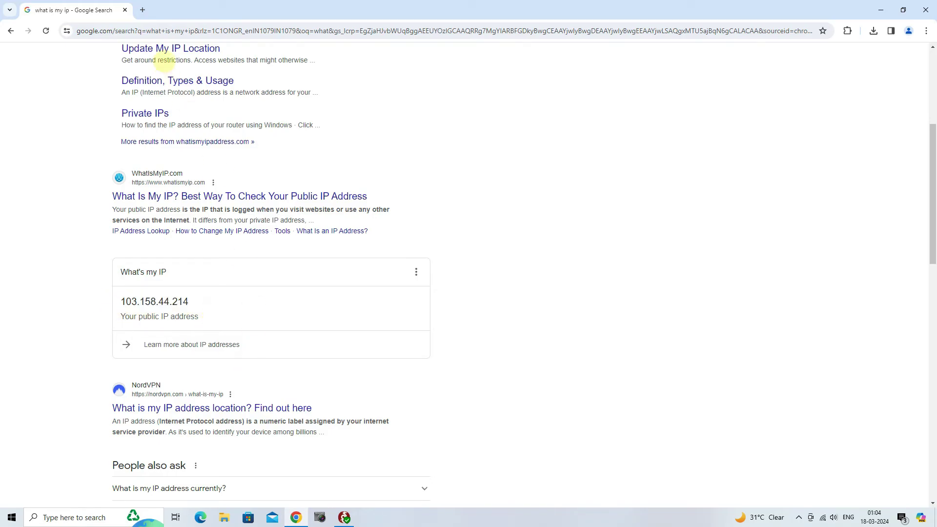
Step: Ping the router at 172.16.1.1 from a cmd window, then bring Chrome back to the front
key("super+r")
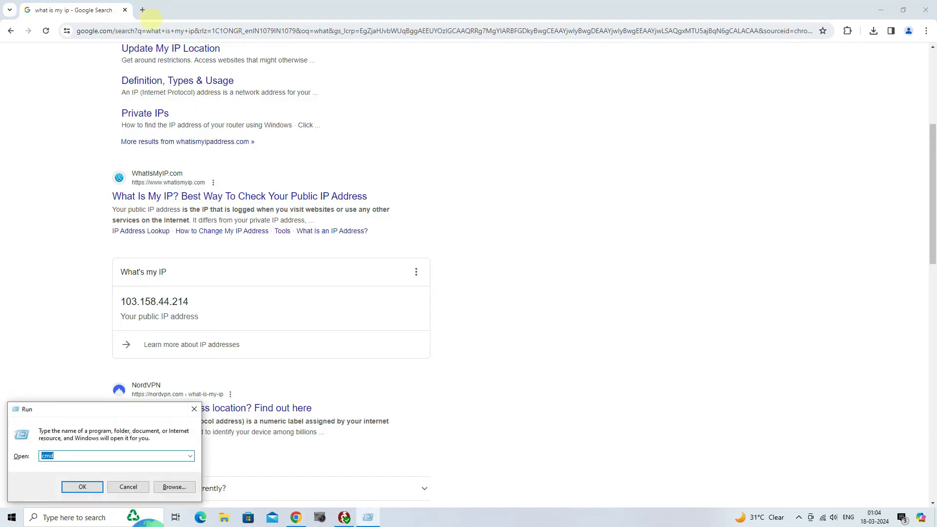
type("cmd")
key("Return")
type("pin")
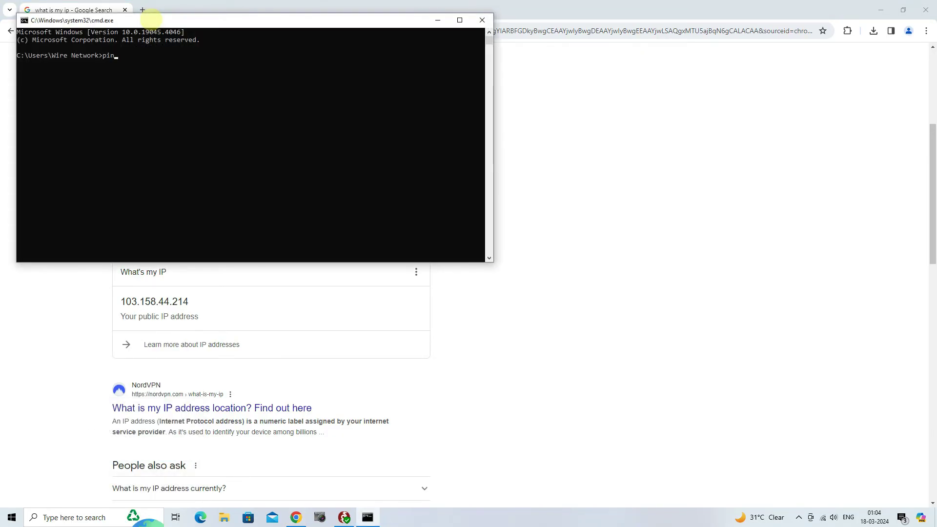
type(".16.1.")
type("1.")
key("Return")
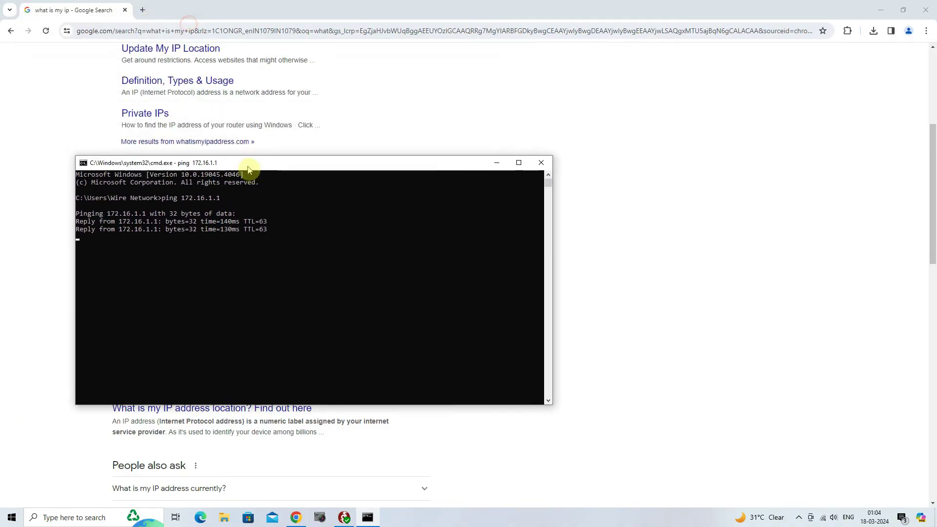
left_click_drag(187, 24, 246, 164)
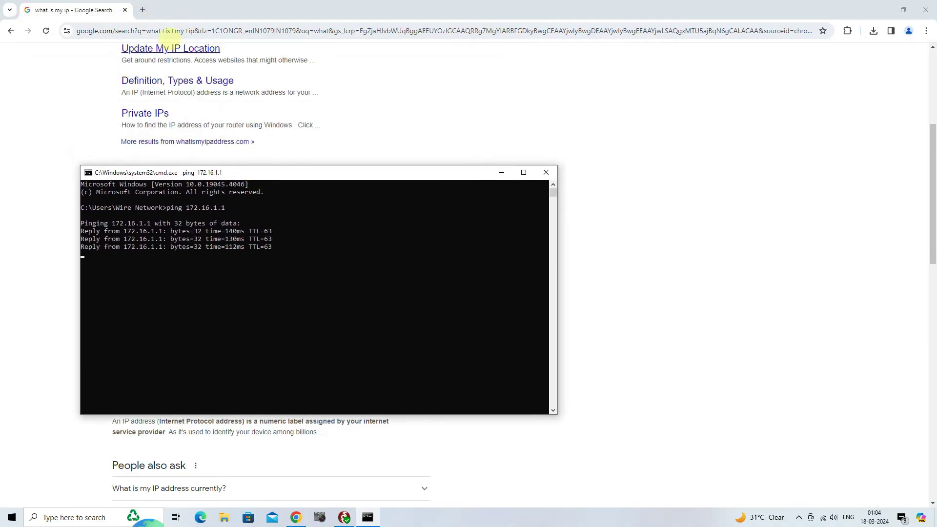
left_click(143, 8)
type("172.16.1.1")
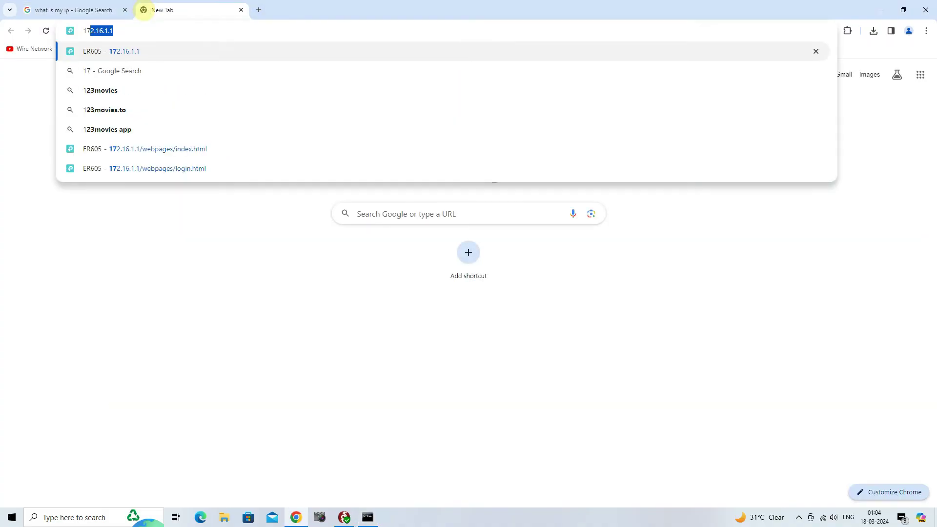